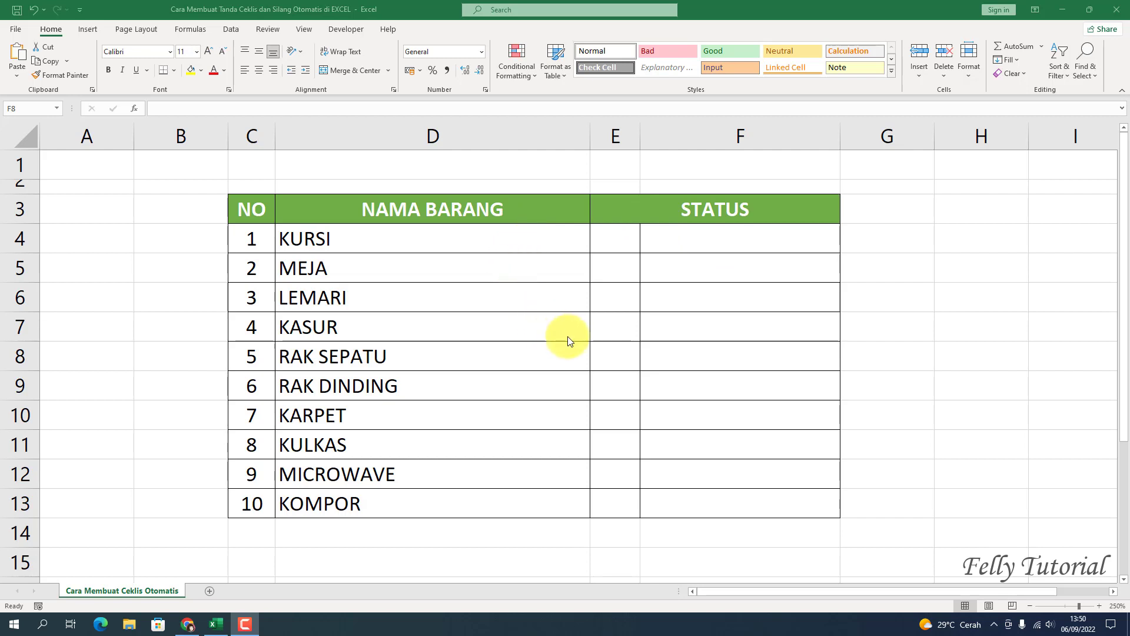
Select E4:E13 beside the items and start a new conditional formatting rule.
{"action": "left_click", "coordinate": [616, 233]}
{"action": "left_click_drag", "start_coordinate": [617, 233], "coordinate": [613, 490]}
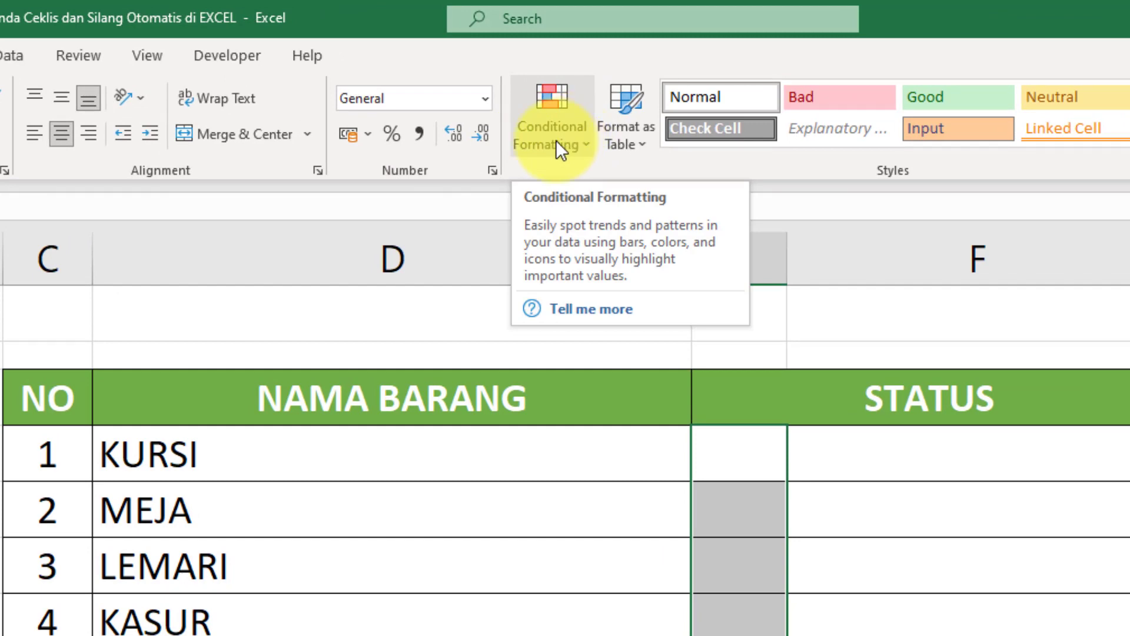
{"action": "left_click", "coordinate": [555, 140]}
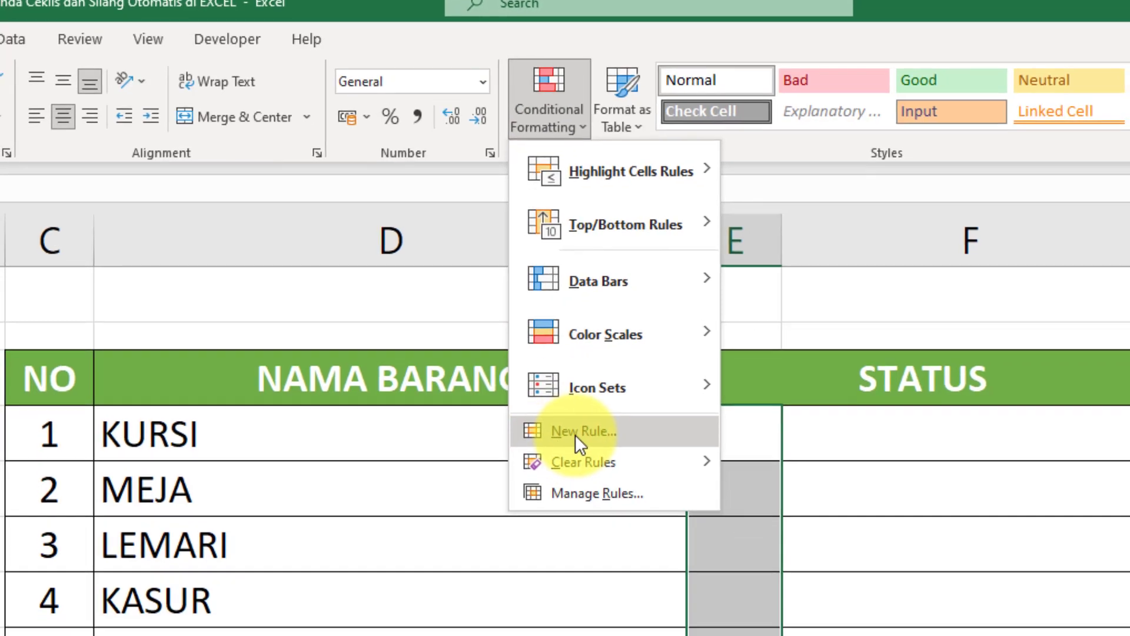
{"action": "left_click", "coordinate": [582, 451]}
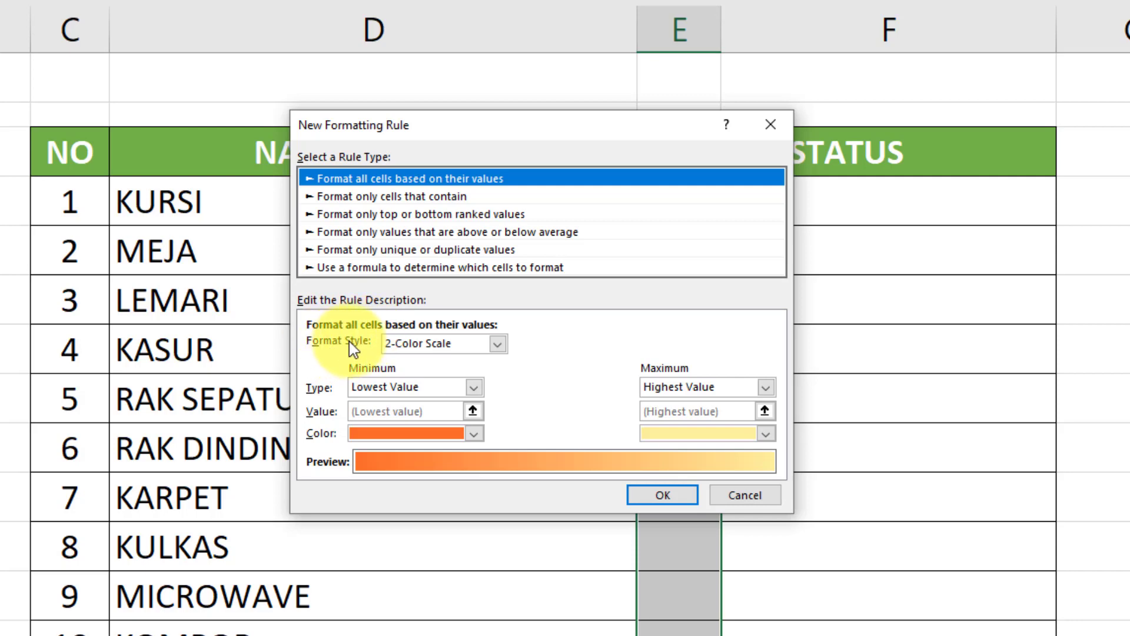
Change the rule's format style from 2-Color Scale to Icon Sets.
{"action": "left_click", "coordinate": [498, 345]}
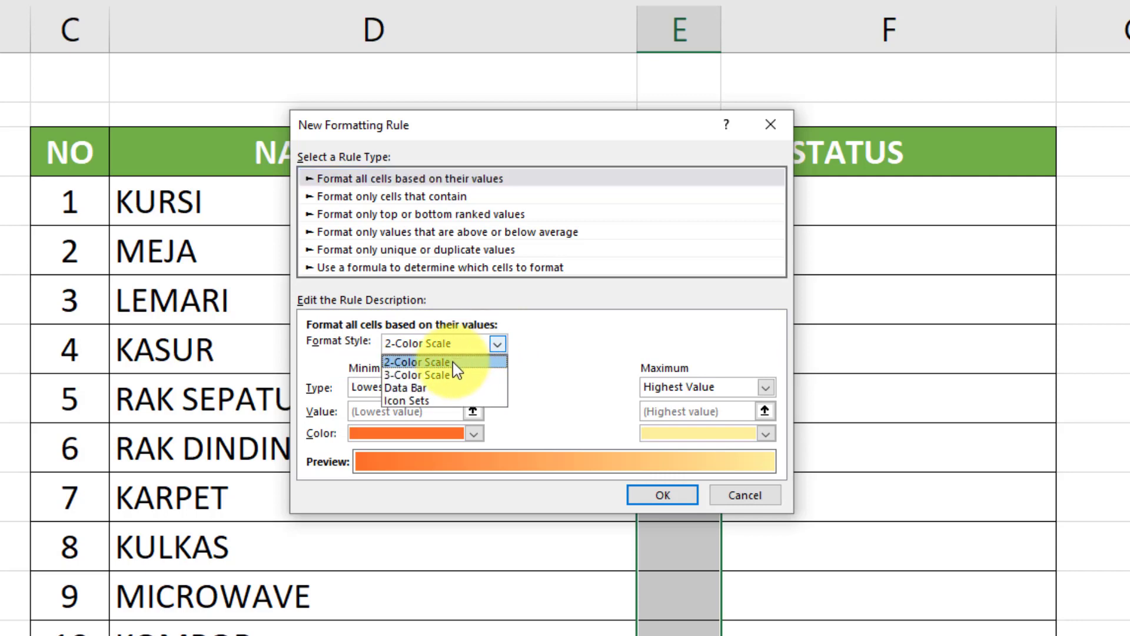
{"action": "left_click", "coordinate": [412, 402]}
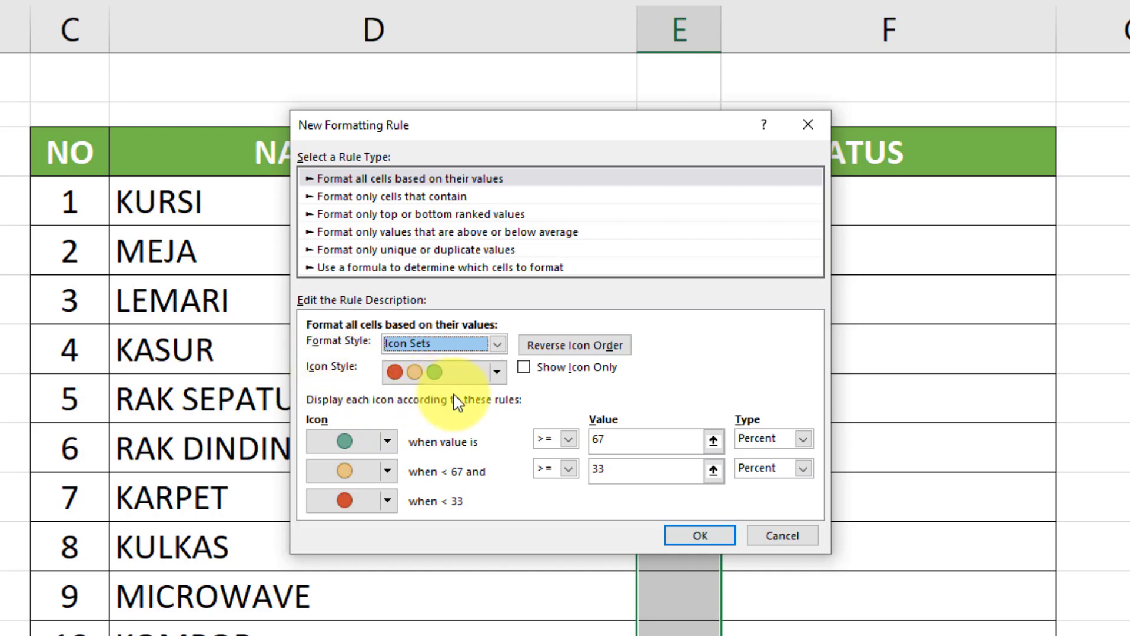
Use the 3 Symbols (Uncircled) icon style with Show Icon Only, and apply the rule.
{"action": "left_click", "coordinate": [497, 373]}
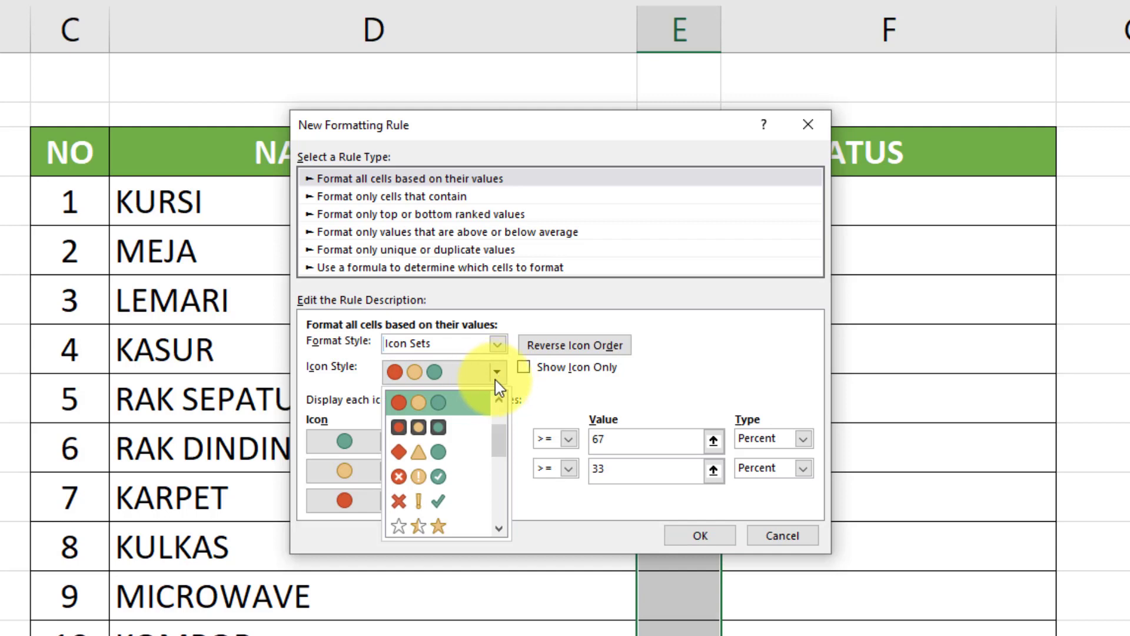
{"action": "left_click", "coordinate": [431, 502]}
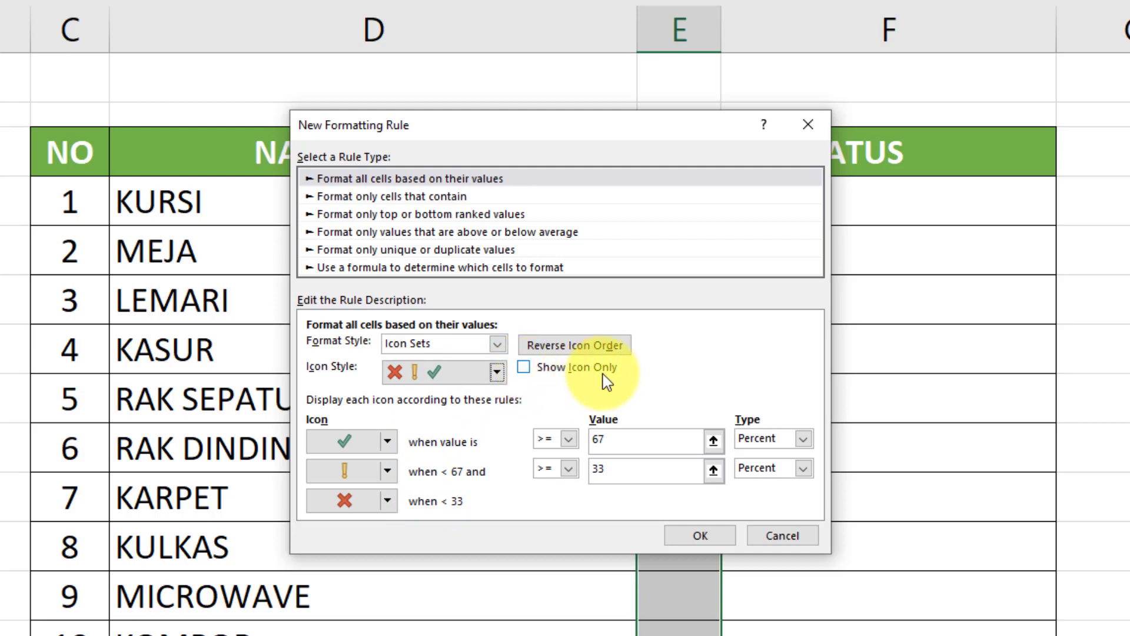
{"action": "left_click", "coordinate": [527, 366]}
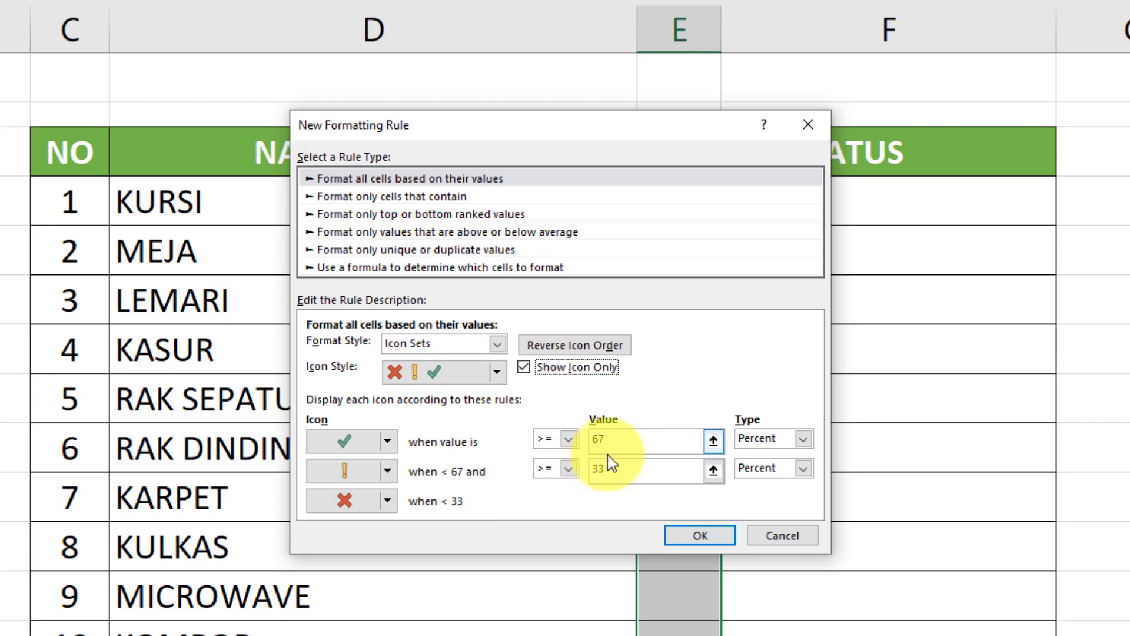
{"action": "left_click", "coordinate": [701, 534]}
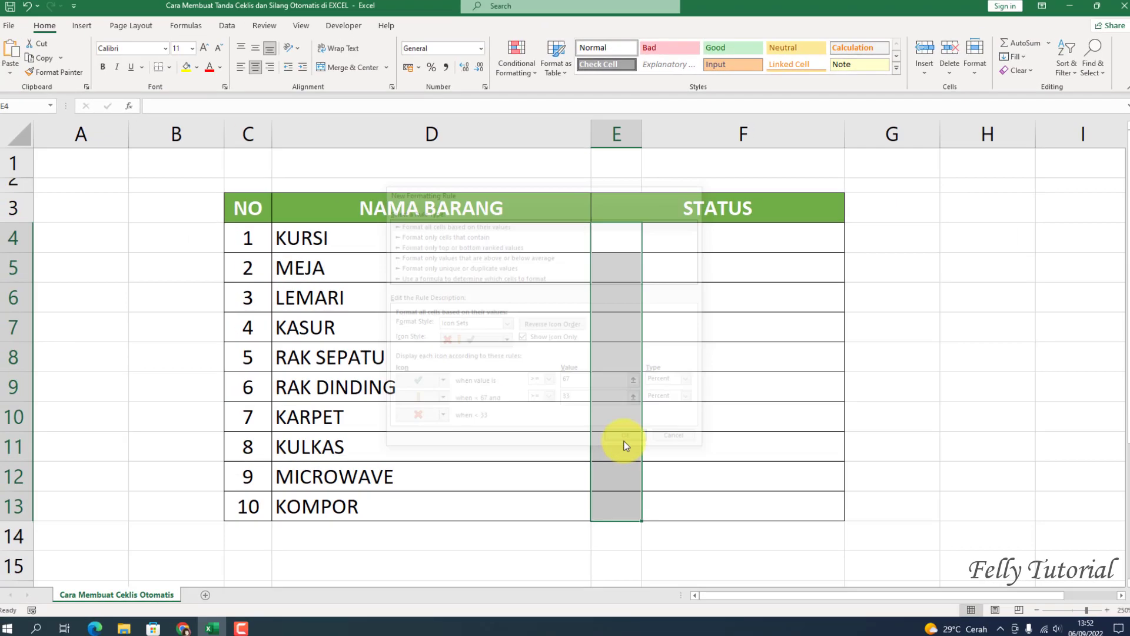
Enter 1, 0, 1, 0, 0, 1, 0, 1, 1, 0 into E4 through E13.
{"action": "left_click", "coordinate": [613, 238]}
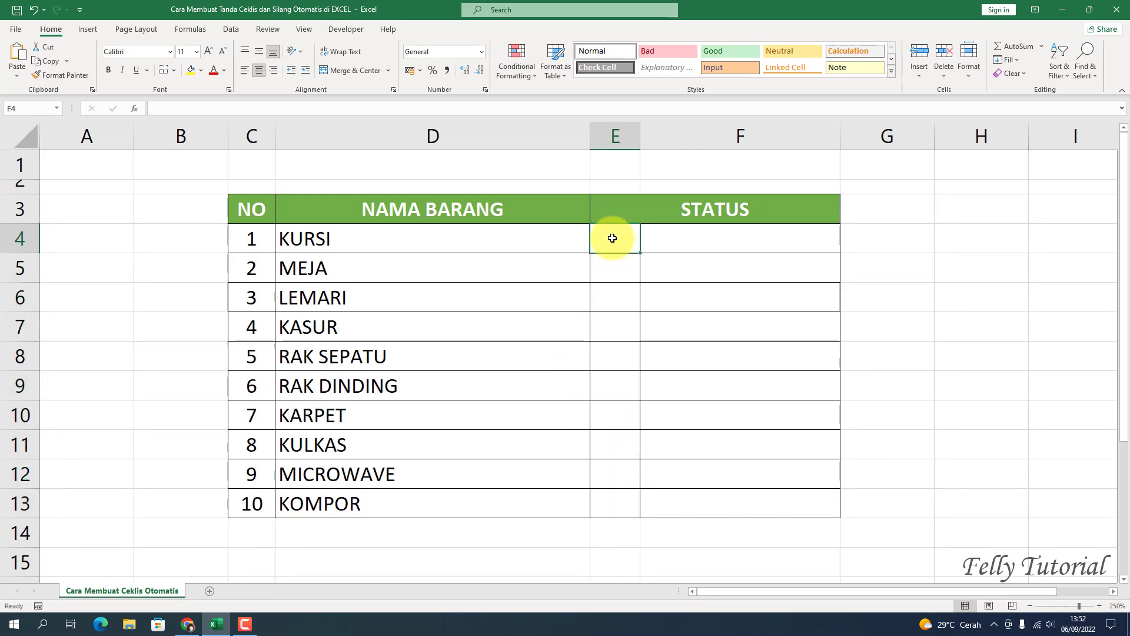
{"action": "type", "text": "1"}
{"action": "key", "text": "Return"}
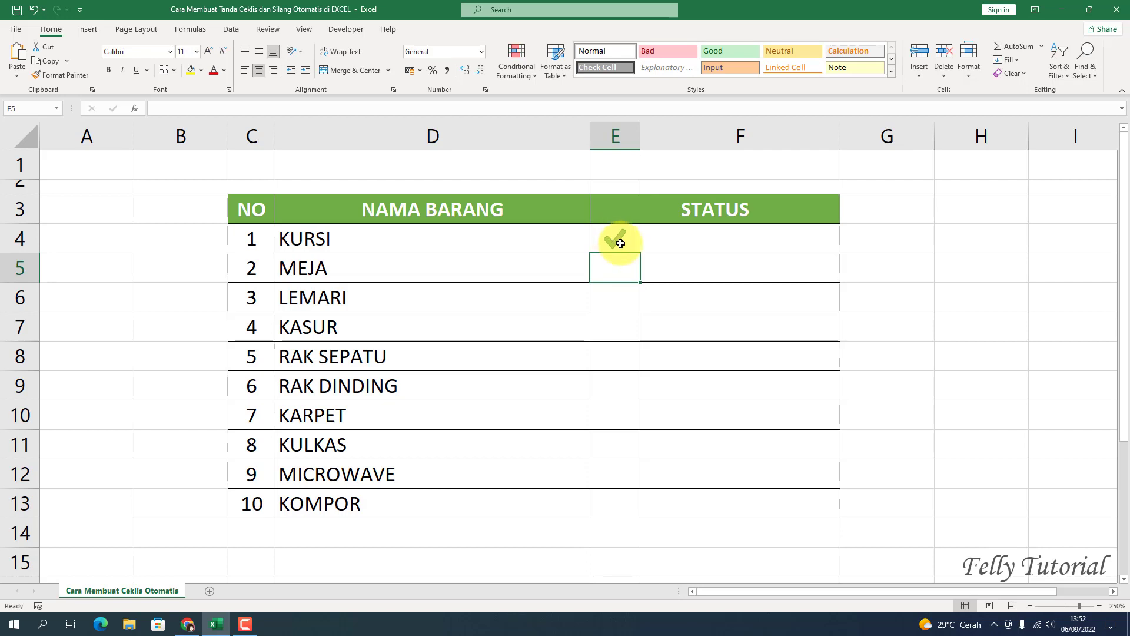
{"action": "type", "text": "0"}
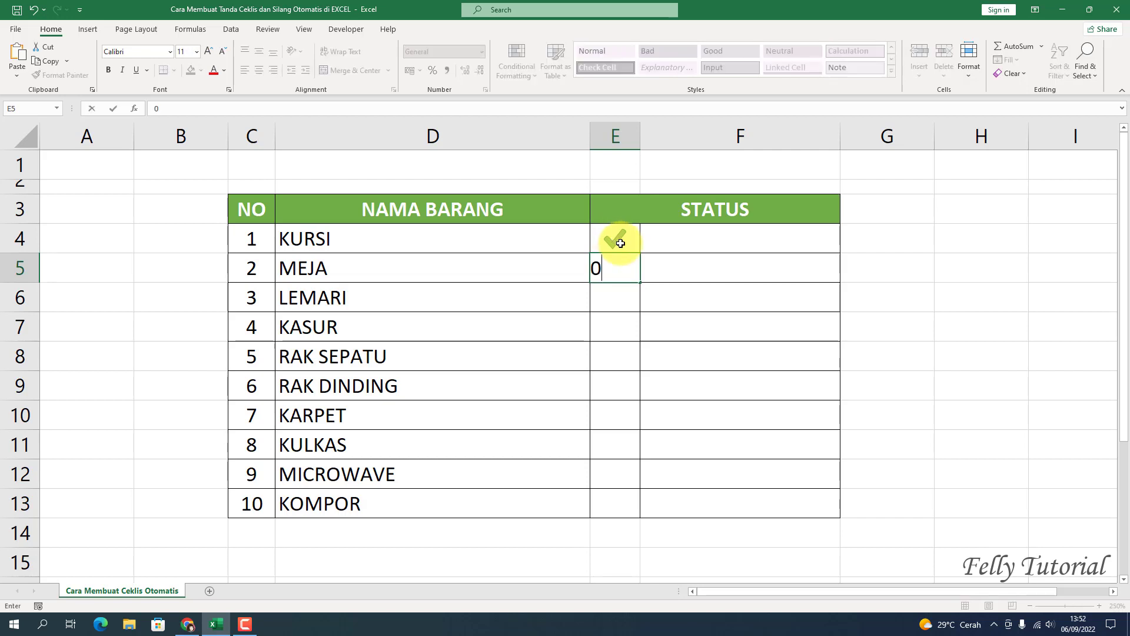
{"action": "key", "text": "Return"}
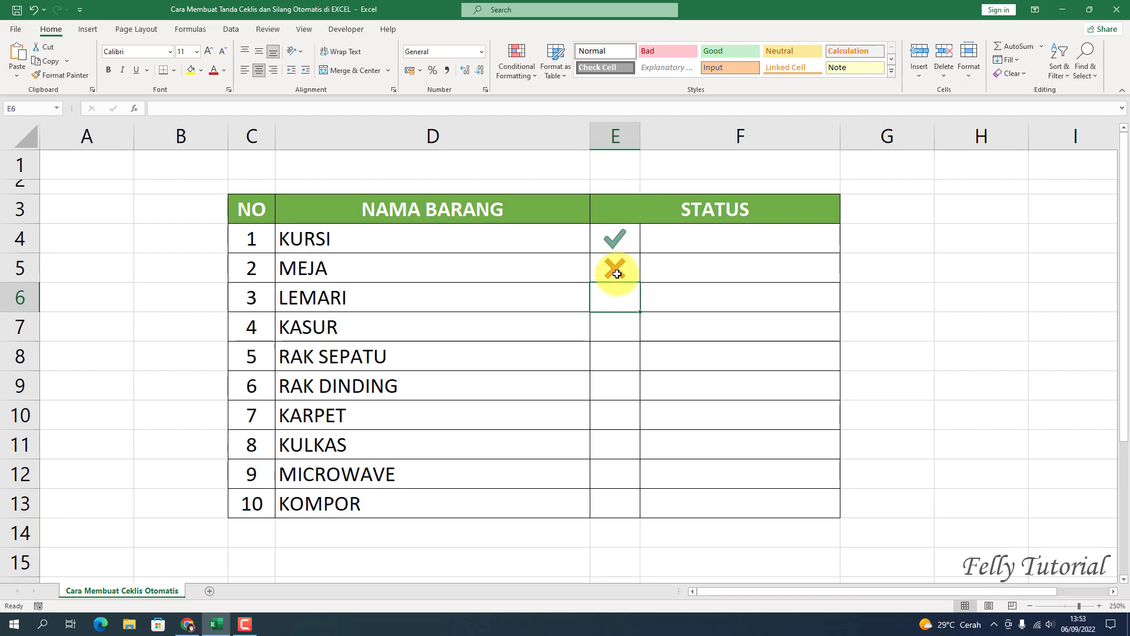
{"action": "type", "text": "1"}
{"action": "key", "text": "Return"}
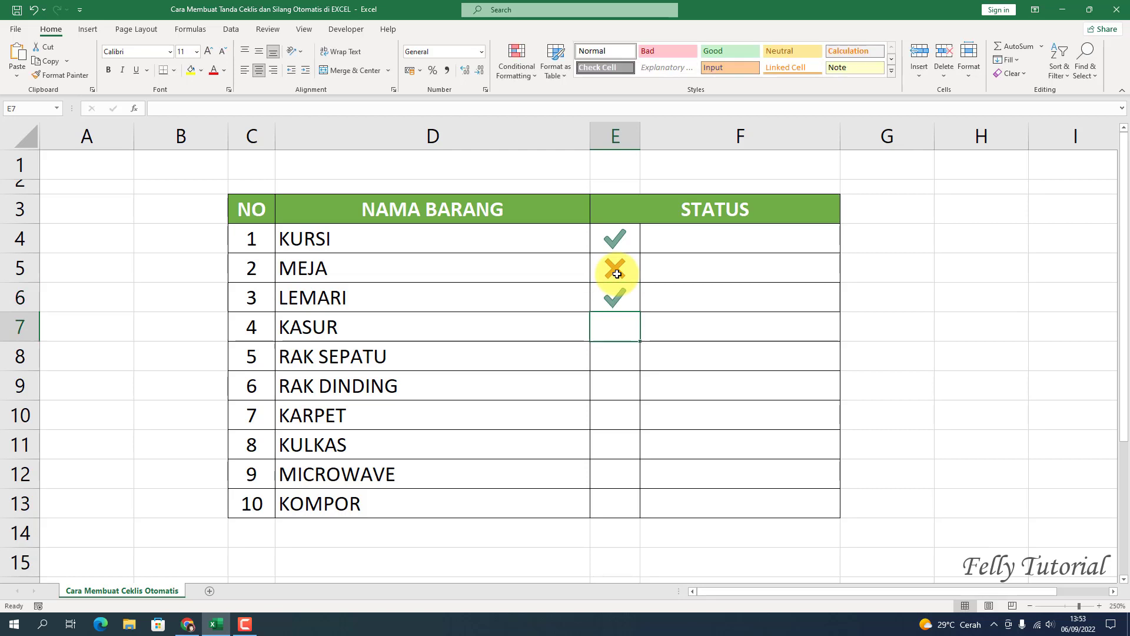
{"action": "type", "text": "0"}
{"action": "key", "text": "Return"}
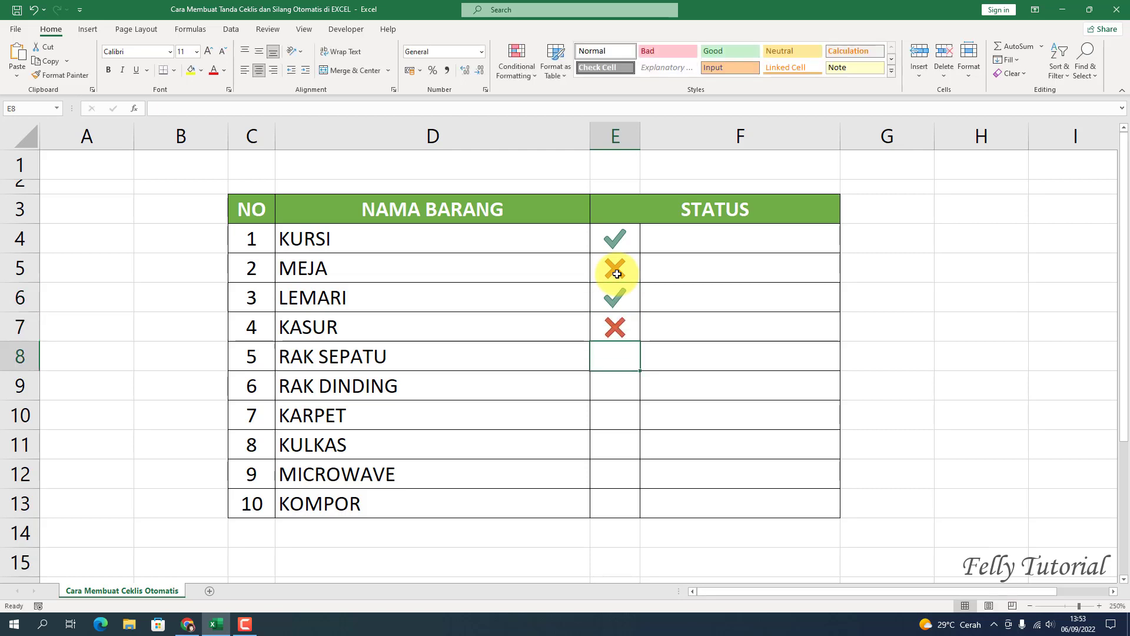
{"action": "type", "text": "0"}
{"action": "key", "text": "Return"}
{"action": "type", "text": "1"}
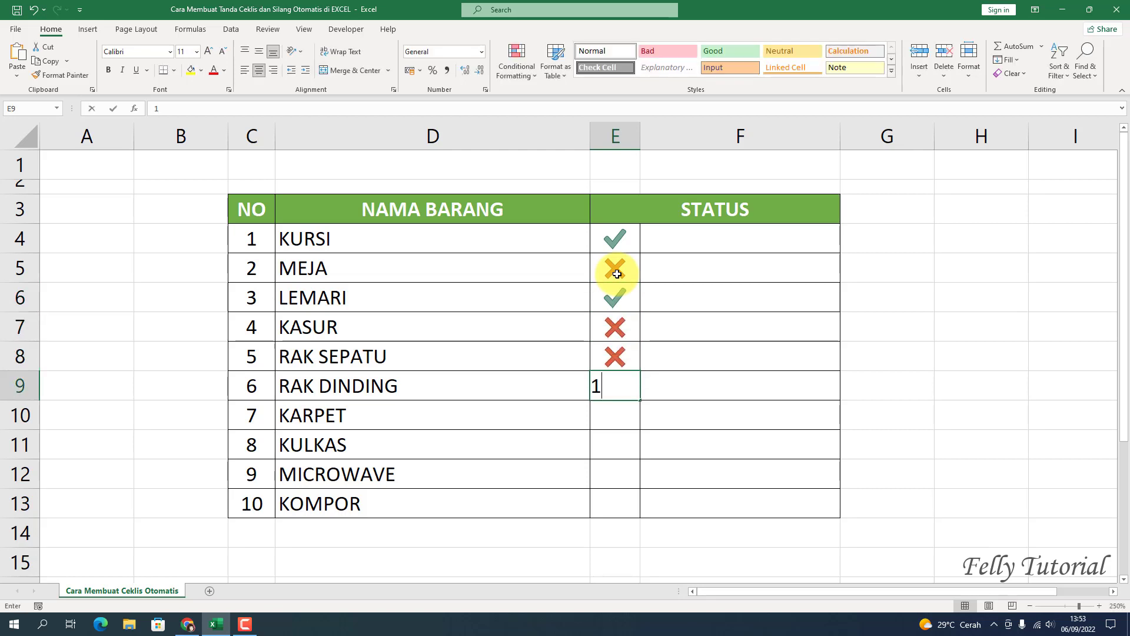
{"action": "key", "text": "Return"}
{"action": "type", "text": "0"}
{"action": "key", "text": "Return"}
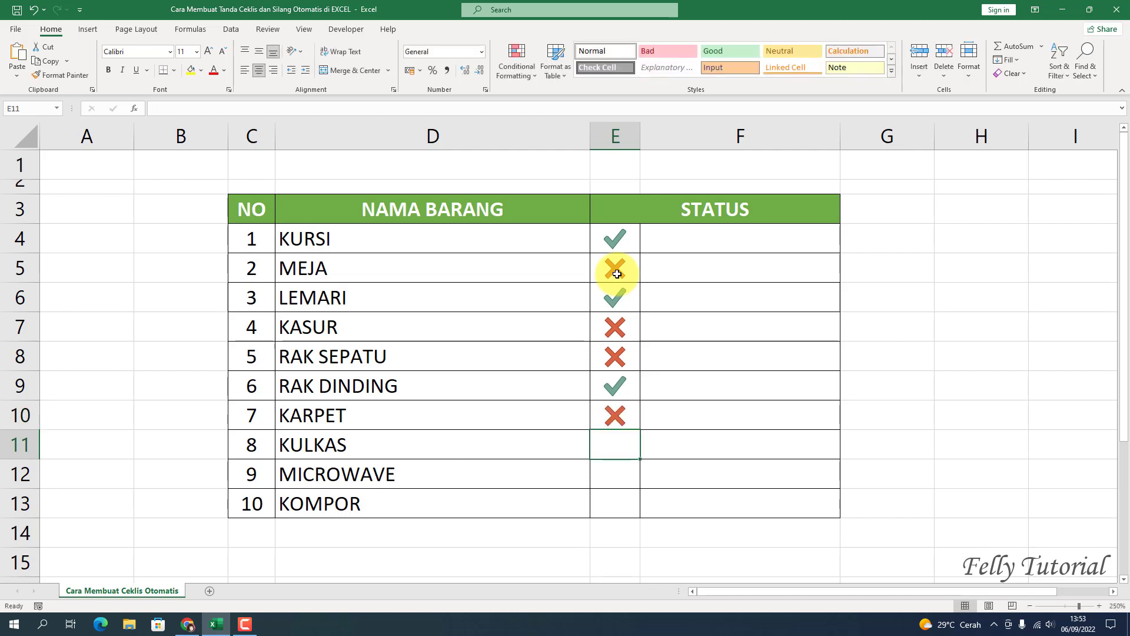
{"action": "type", "text": "1"}
{"action": "key", "text": "Return"}
{"action": "type", "text": "1"}
{"action": "key", "text": "Return"}
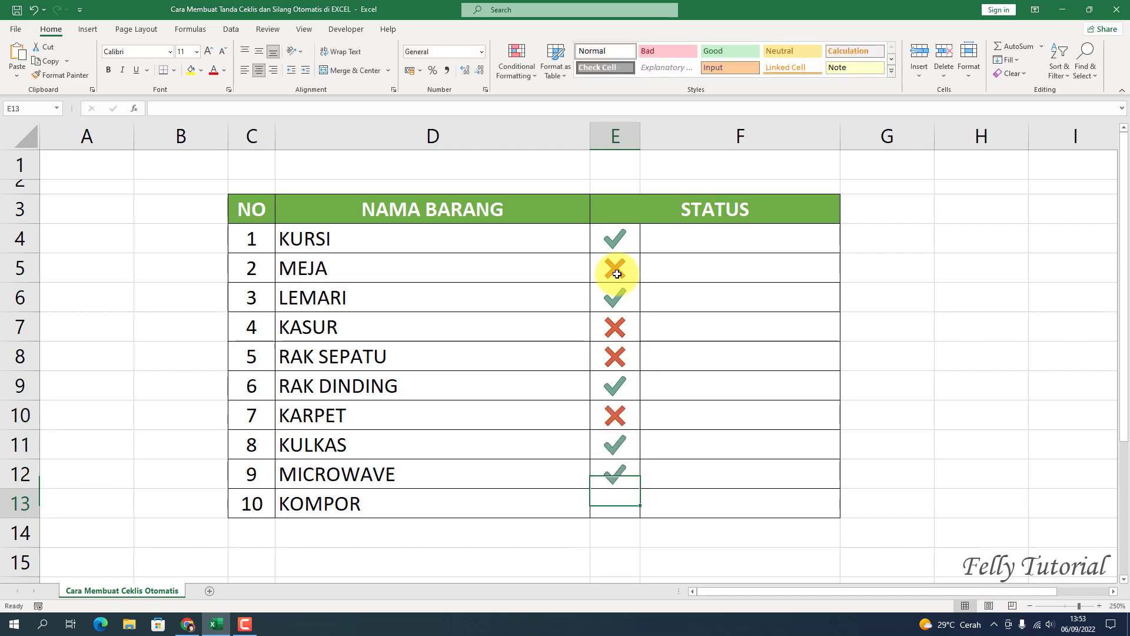
{"action": "type", "text": "0"}
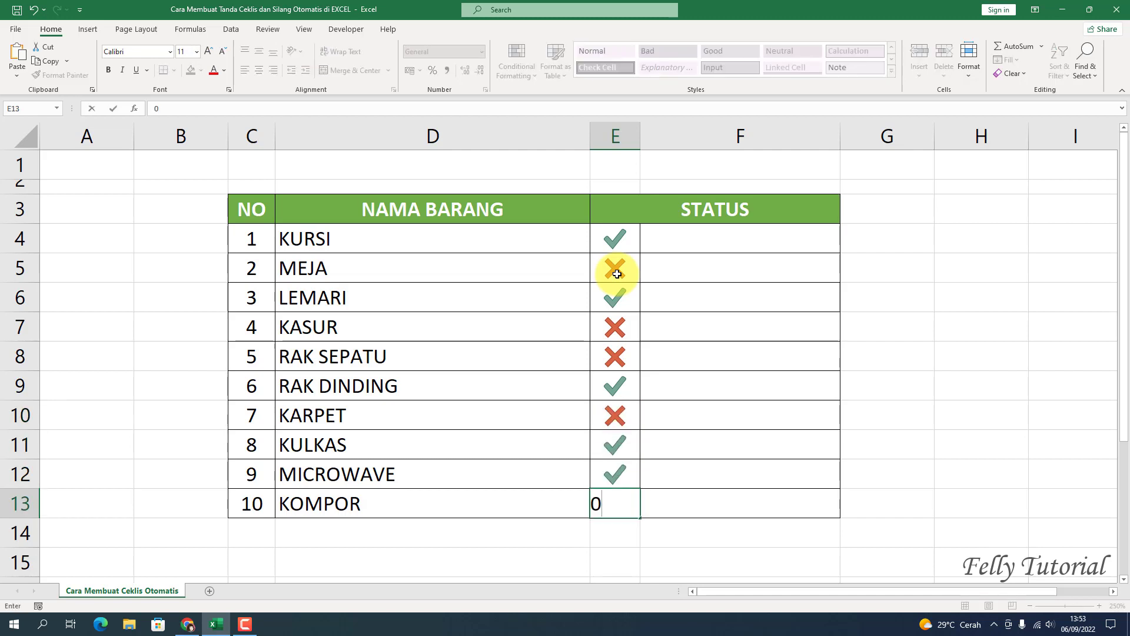
{"action": "key", "text": "Return"}
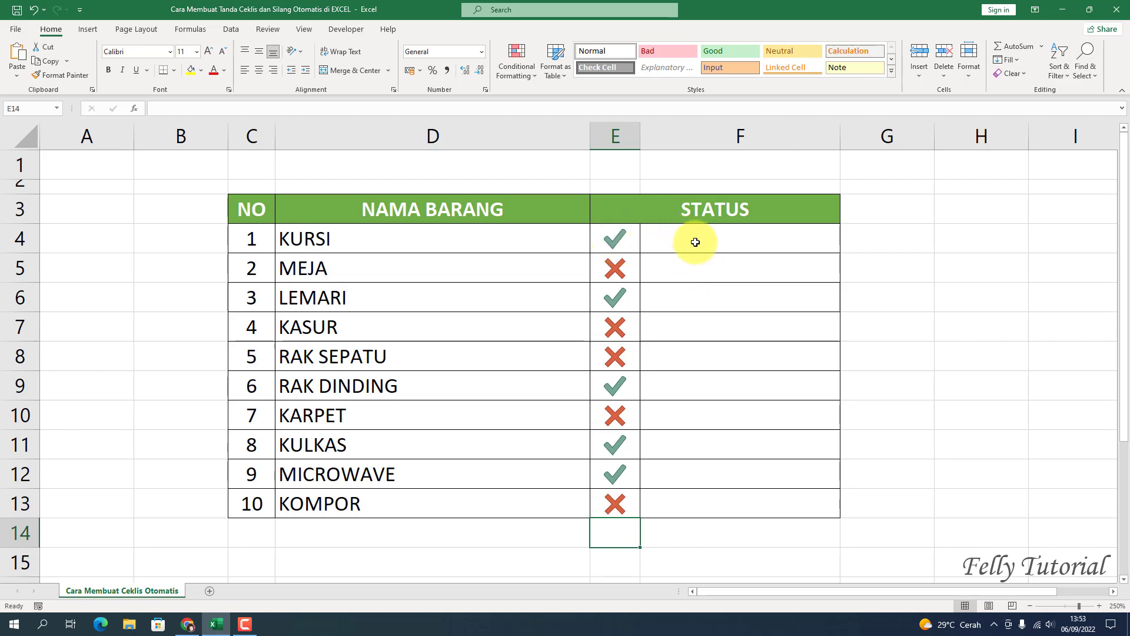
In F4, begin the formula =IF(E4=1;"Baik"; for KURSI's status.
{"action": "left_click", "coordinate": [670, 271]}
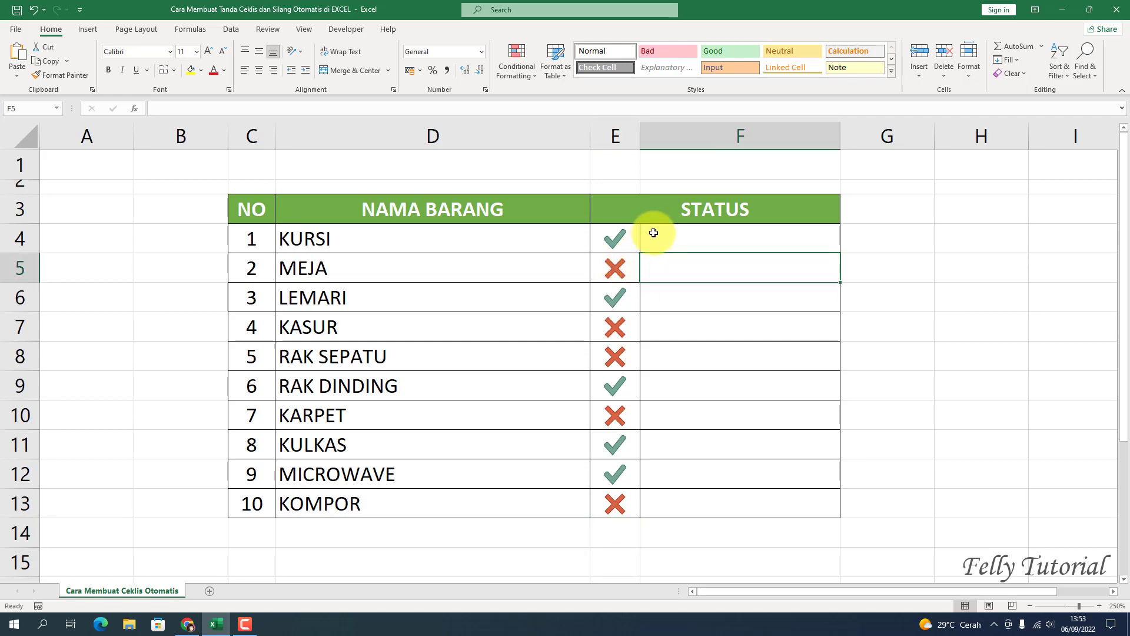
{"action": "left_click", "coordinate": [655, 234]}
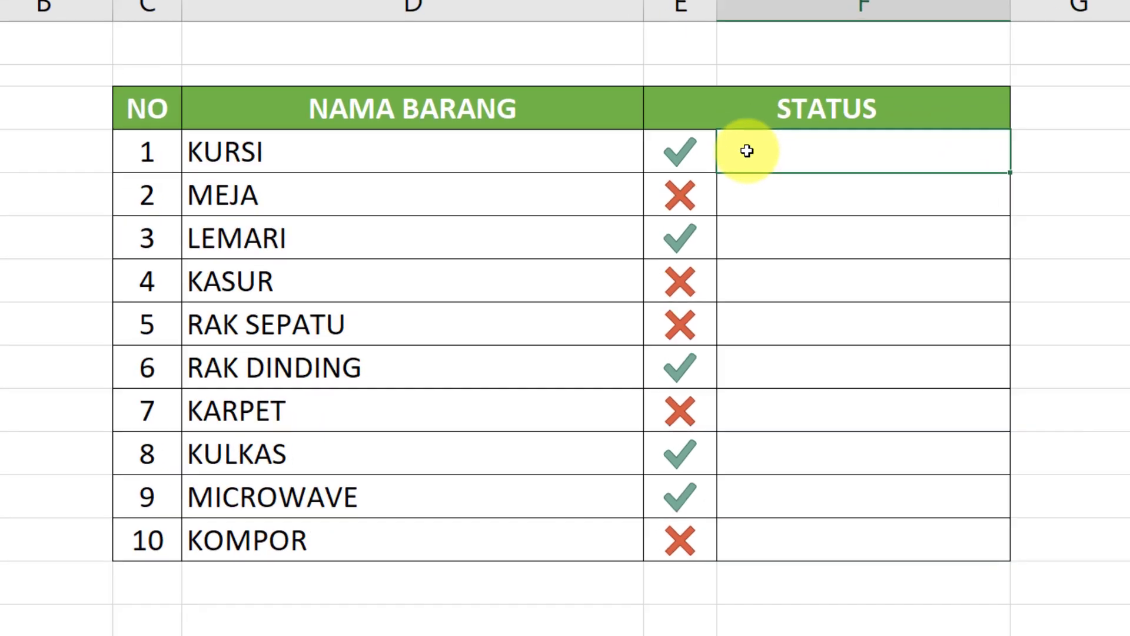
{"action": "double_click", "coordinate": [747, 150]}
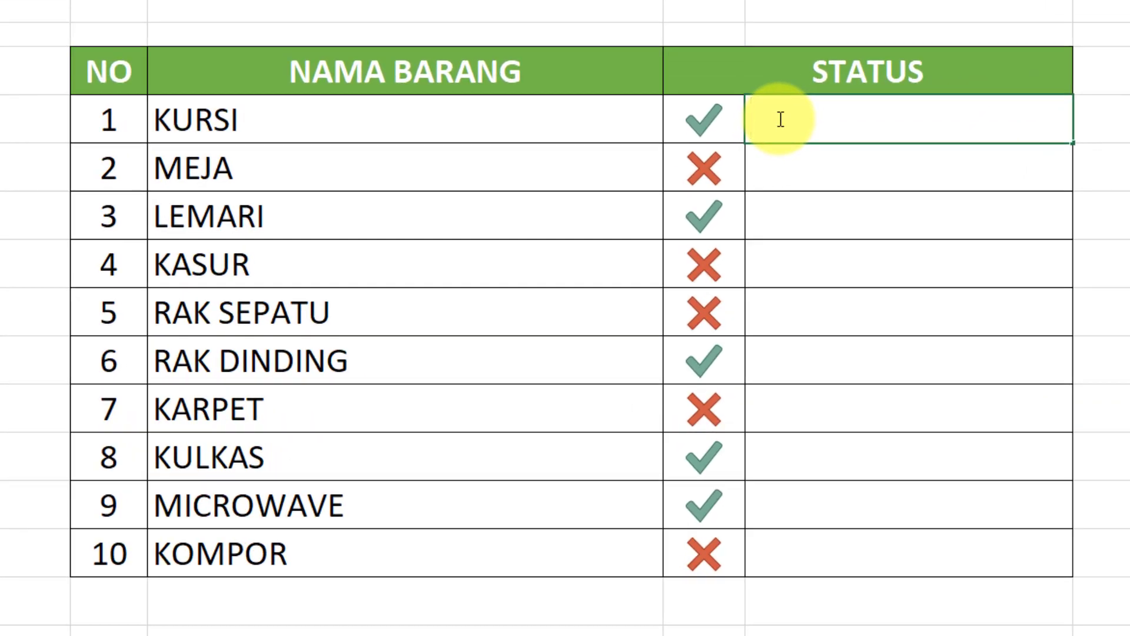
{"action": "type", "text": "="}
{"action": "type", "text": "I"}
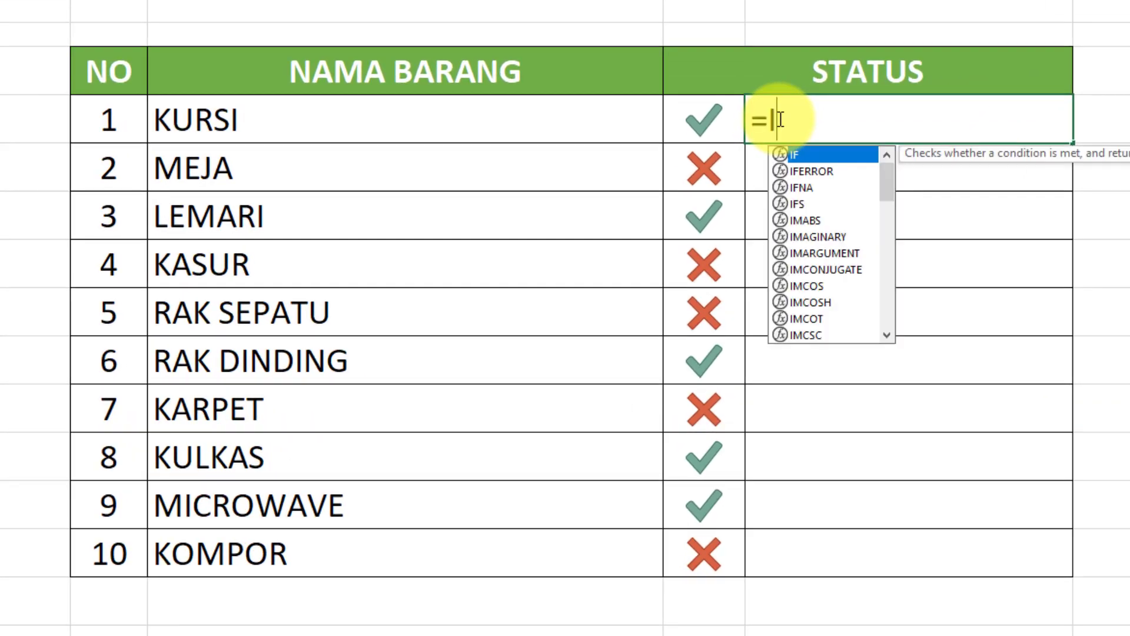
{"action": "type", "text": "F"}
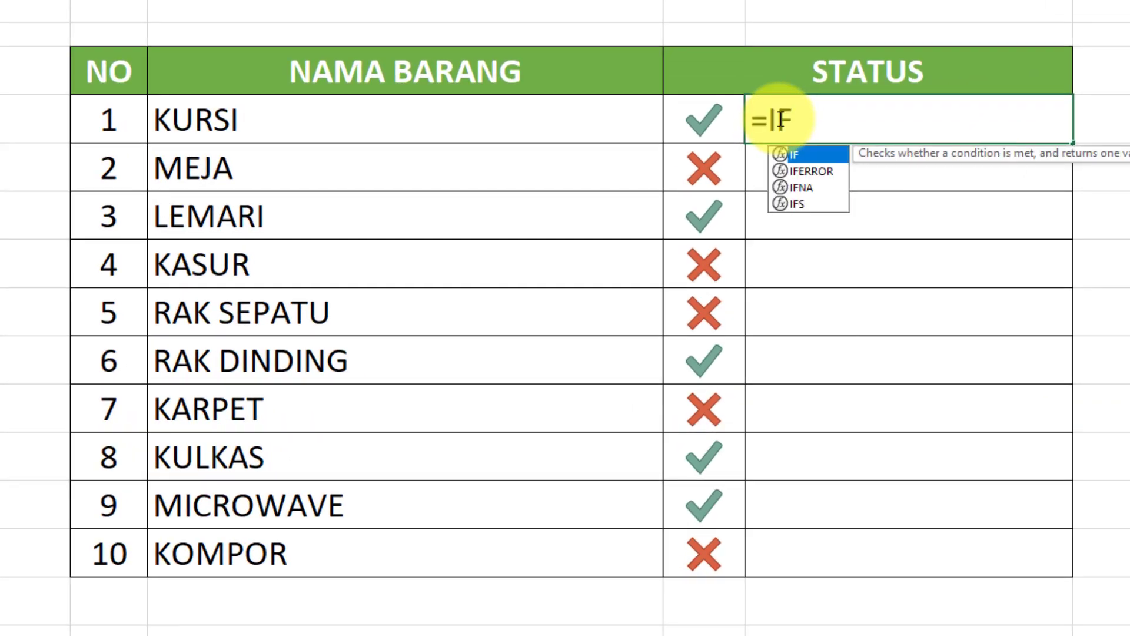
{"action": "type", "text": "("}
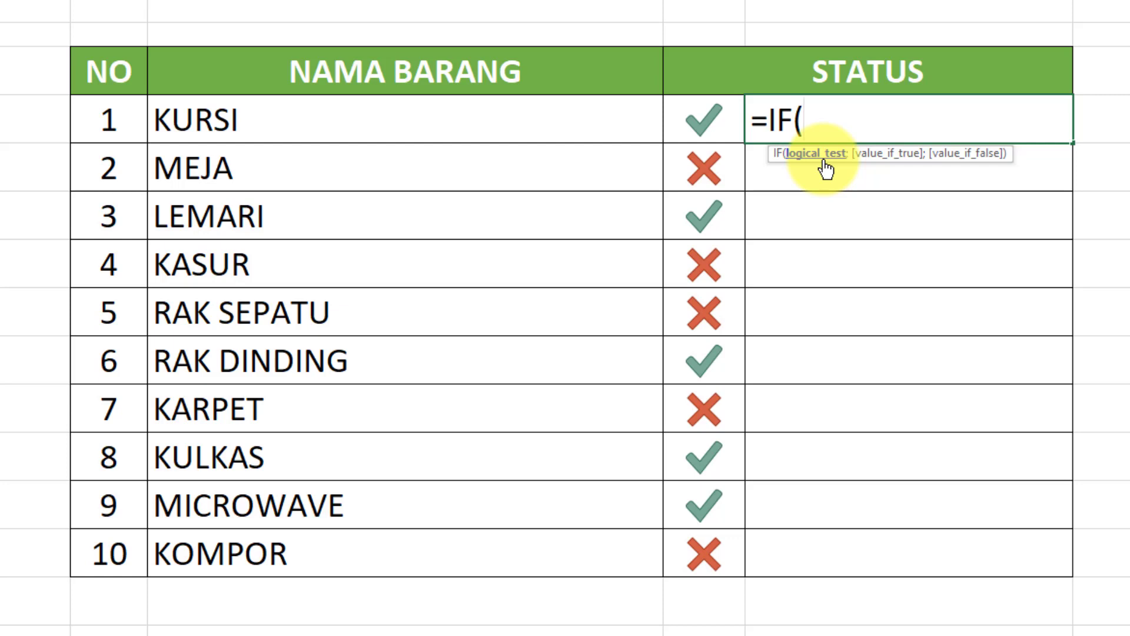
{"action": "left_click", "coordinate": [720, 116]}
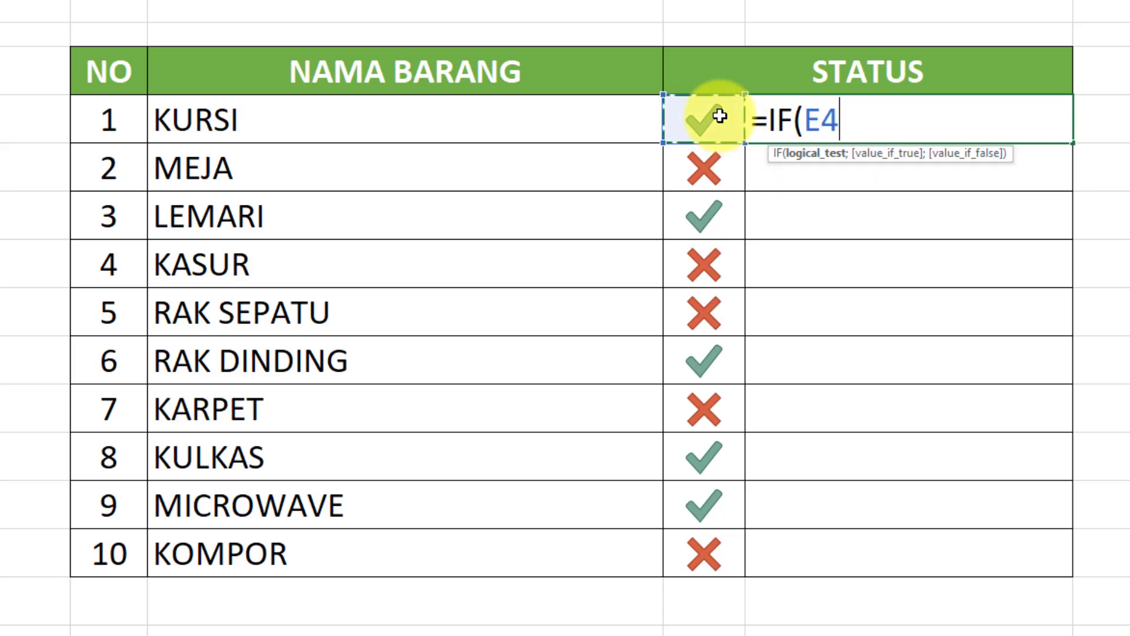
{"action": "type", "text": "="}
{"action": "type", "text": "1"}
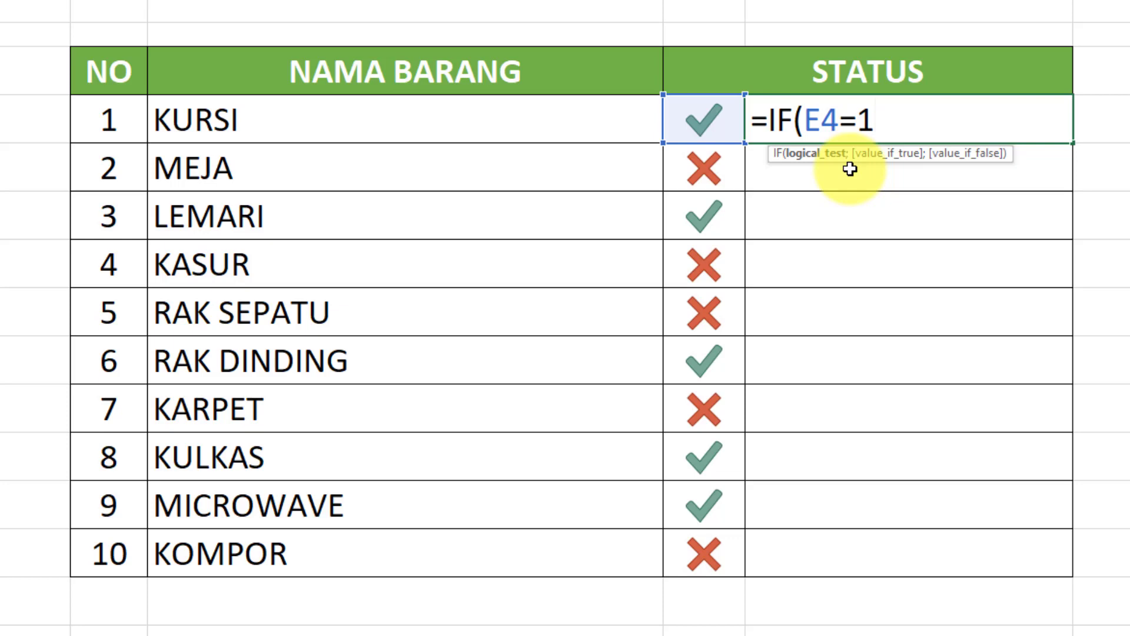
{"action": "type", "text": ";"}
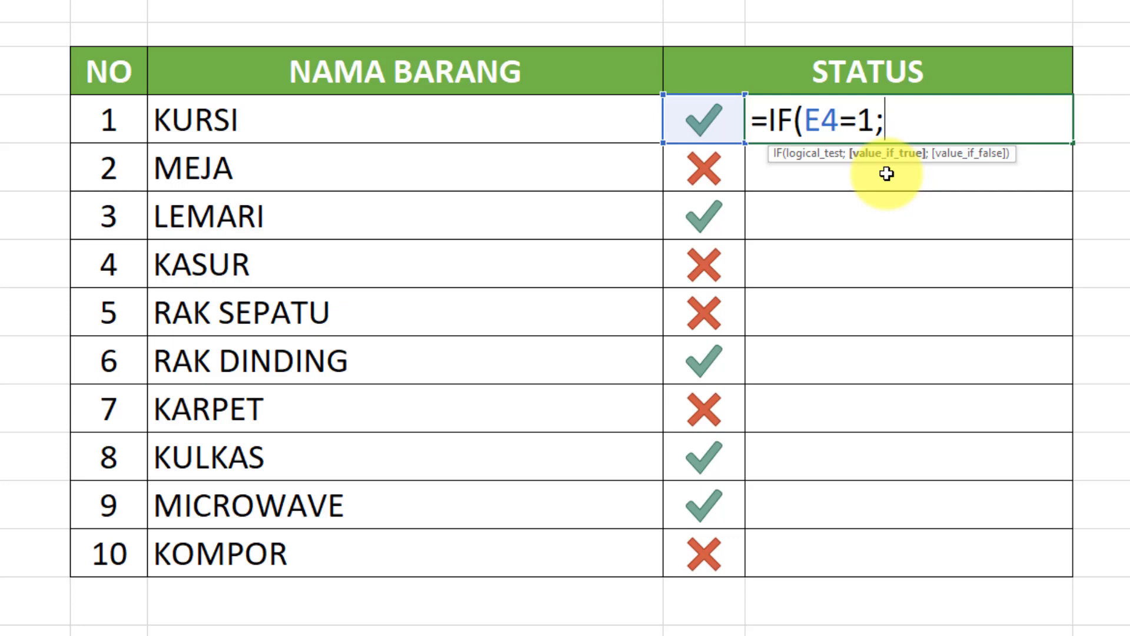
{"action": "type", "text": "\""}
{"action": "type", "text": "Ba"}
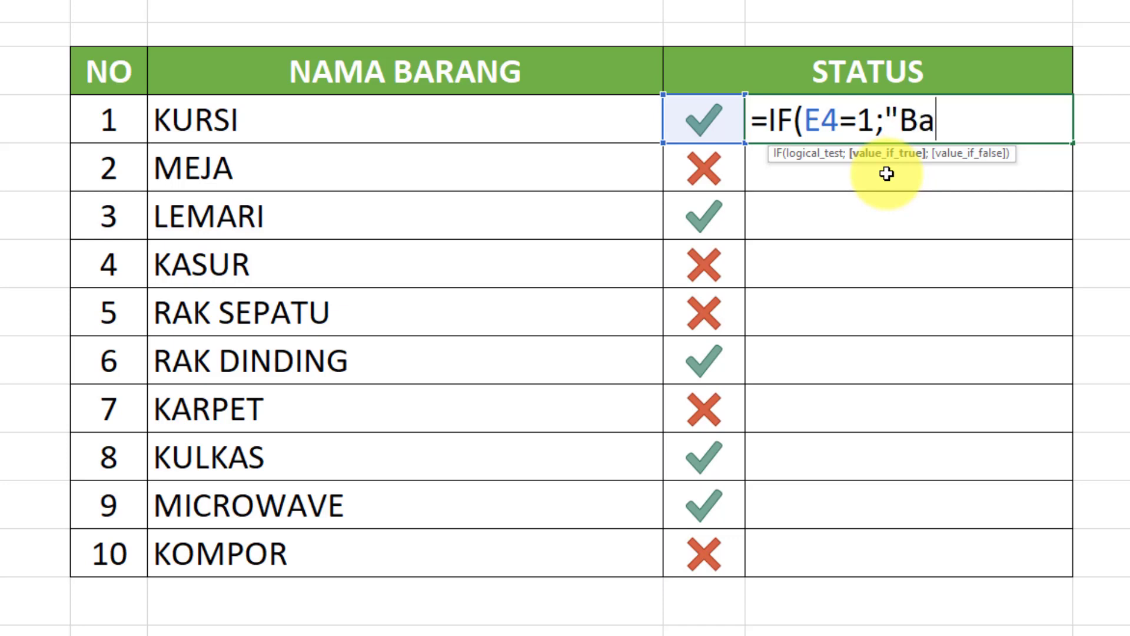
{"action": "type", "text": "ik"}
{"action": "type", "text": "\""}
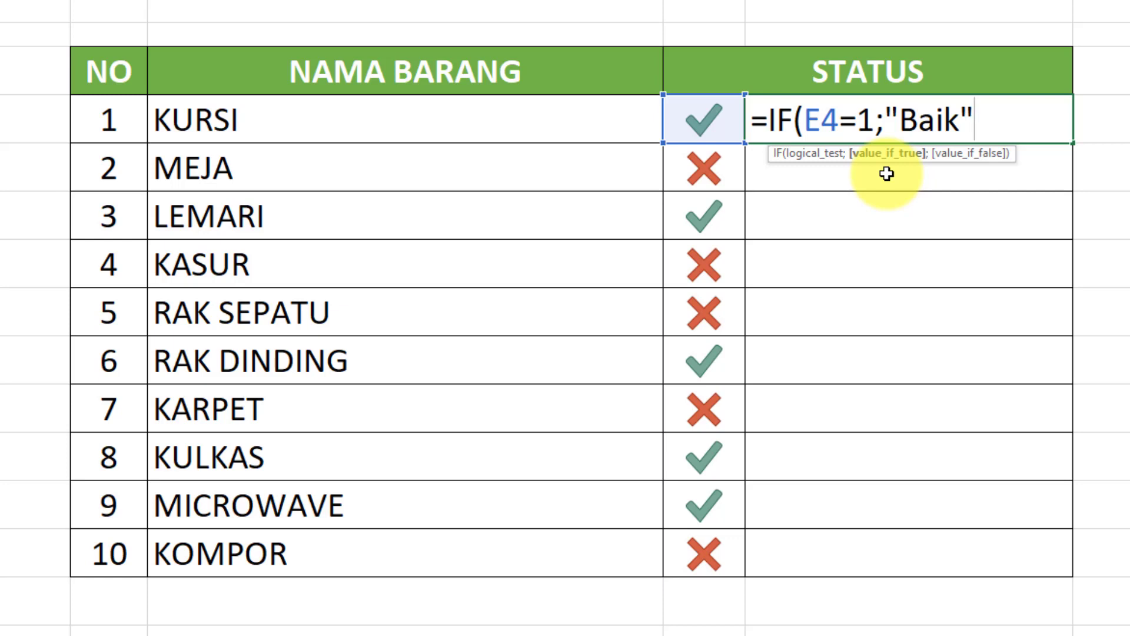
{"action": "type", "text": ";"}
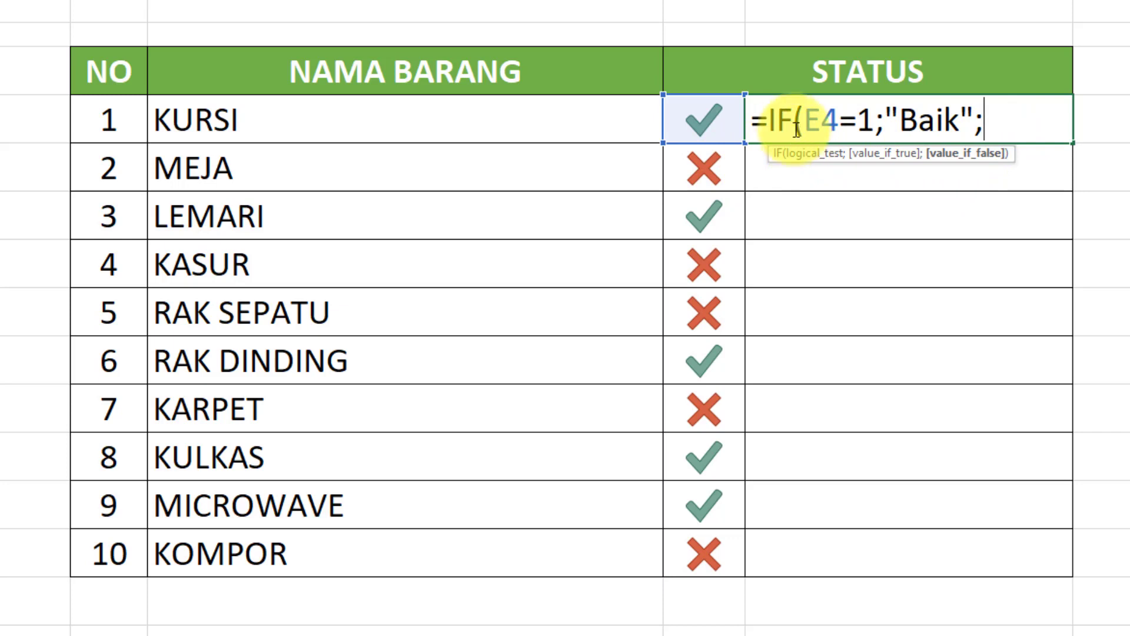
Copy the IF(E4=1;"Baik"; part and paste it at the end of the formula.
{"action": "left_click_drag", "start_coordinate": [767, 121], "coordinate": [972, 123]}
{"action": "right_click", "coordinate": [932, 124]}
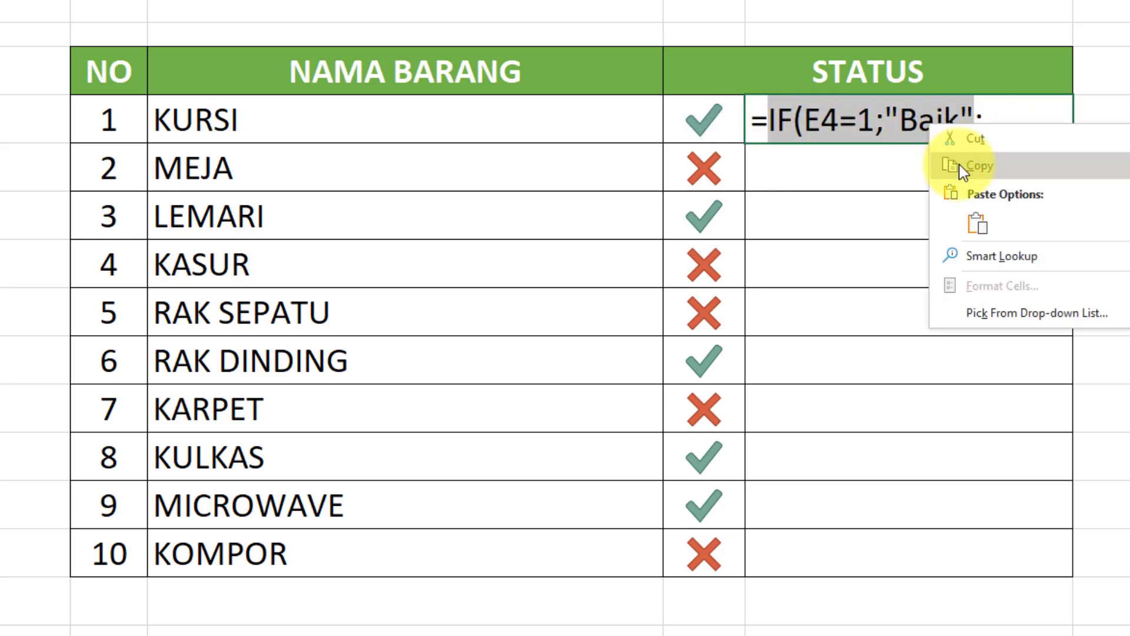
{"action": "left_click", "coordinate": [990, 121]}
{"action": "right_click", "coordinate": [842, 148]}
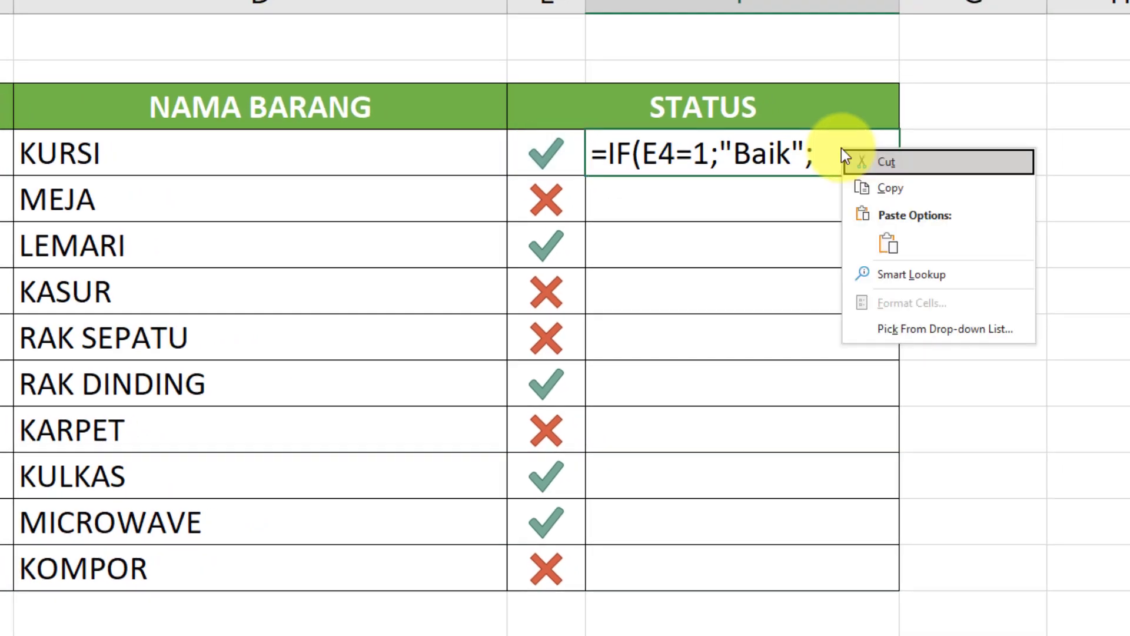
{"action": "left_click", "coordinate": [892, 244]}
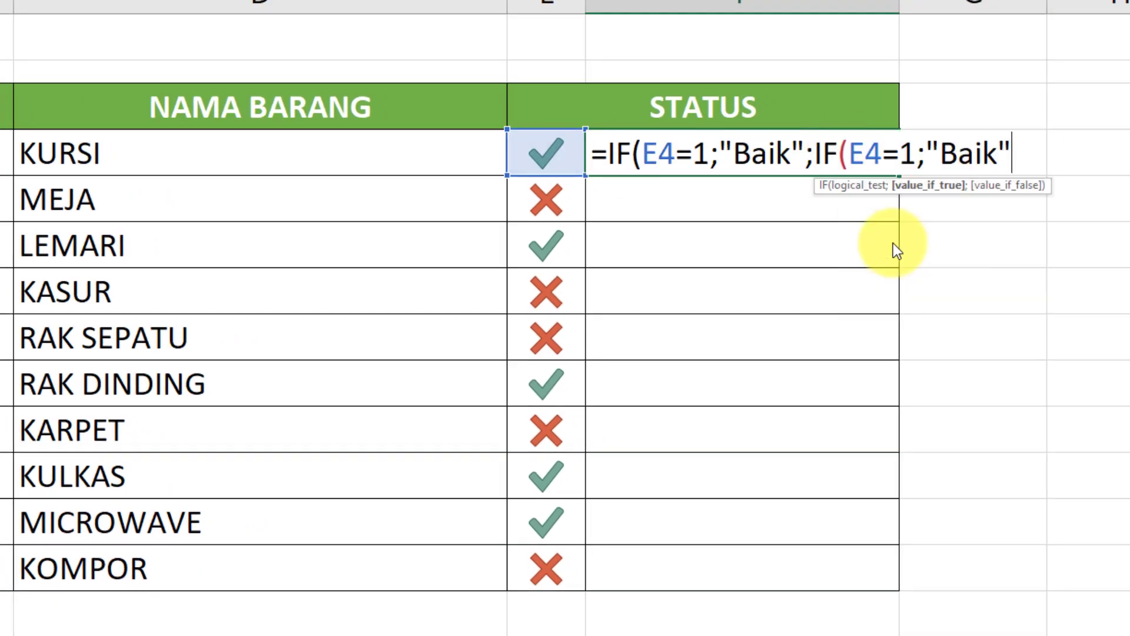
Change the pasted copy to E4=0 returning "Rusak", and close it with ;"")).
{"action": "key", "text": "Left"}
{"action": "key", "text": "Left"}
{"action": "key", "text": "Left"}
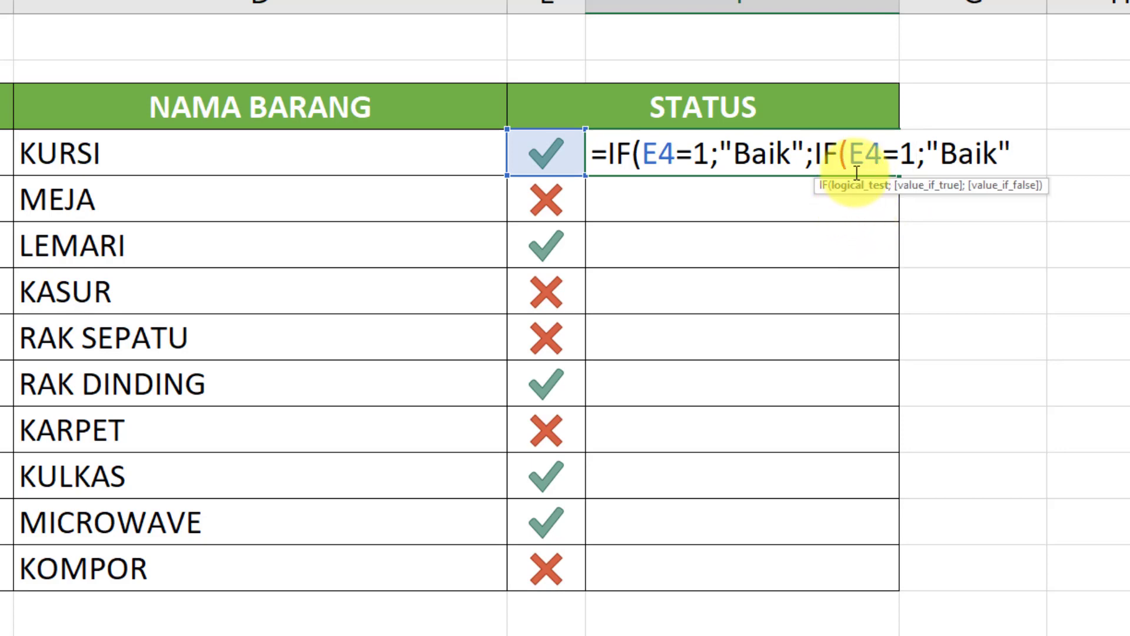
{"action": "key", "text": "BackSpace"}
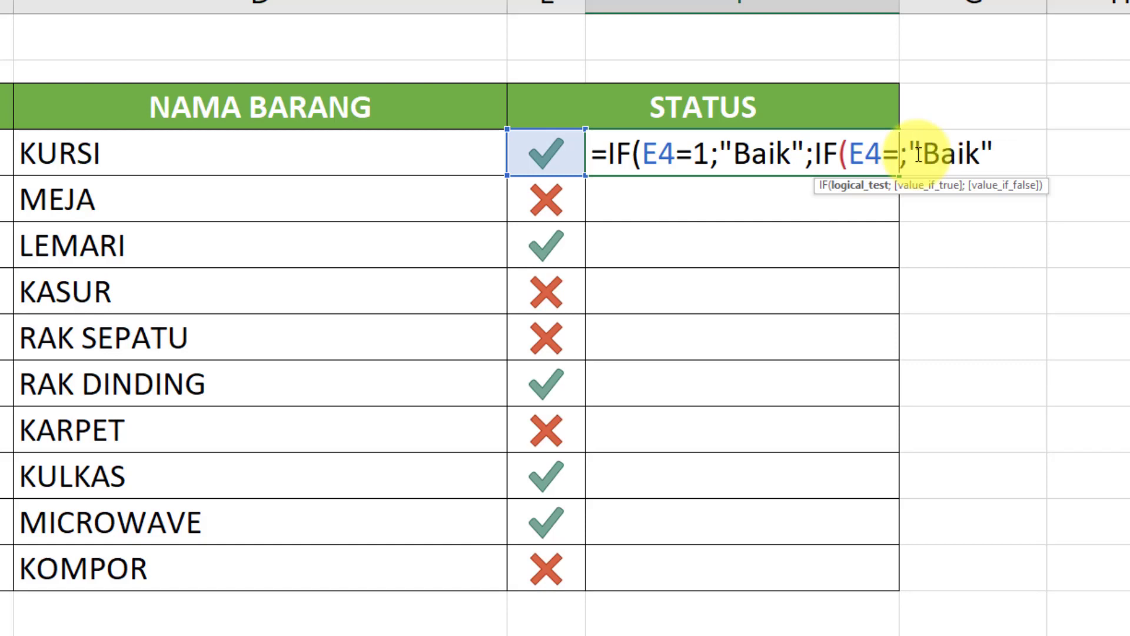
{"action": "type", "text": "0"}
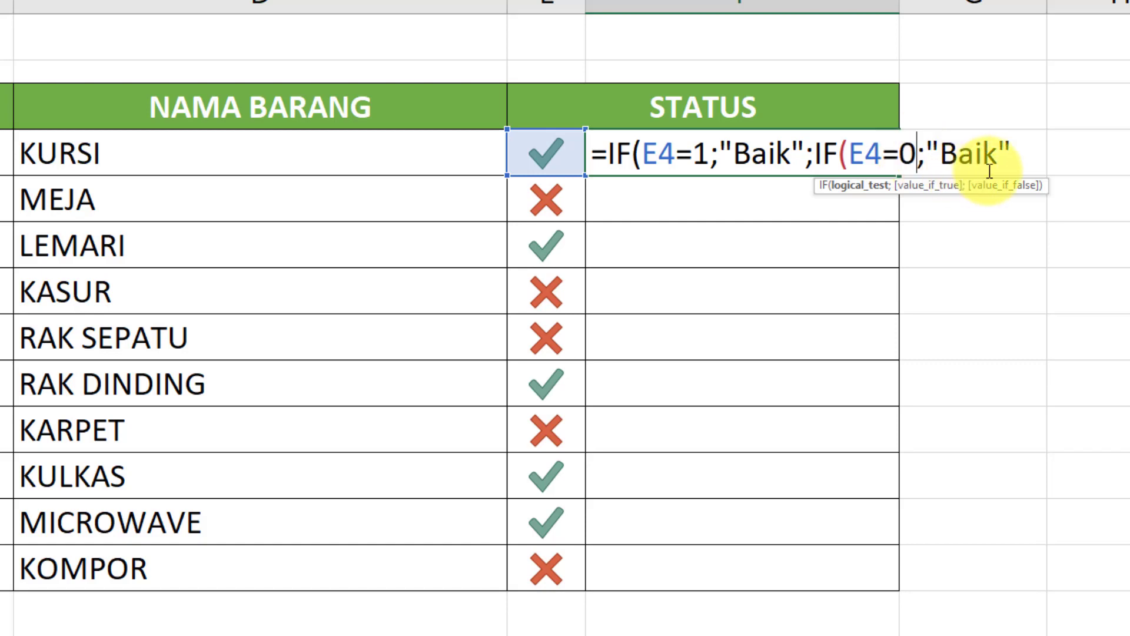
{"action": "left_click", "coordinate": [1000, 155]}
{"action": "key", "text": "BackSpace"}
{"action": "key", "text": "BackSpace"}
{"action": "key", "text": "BackSpace"}
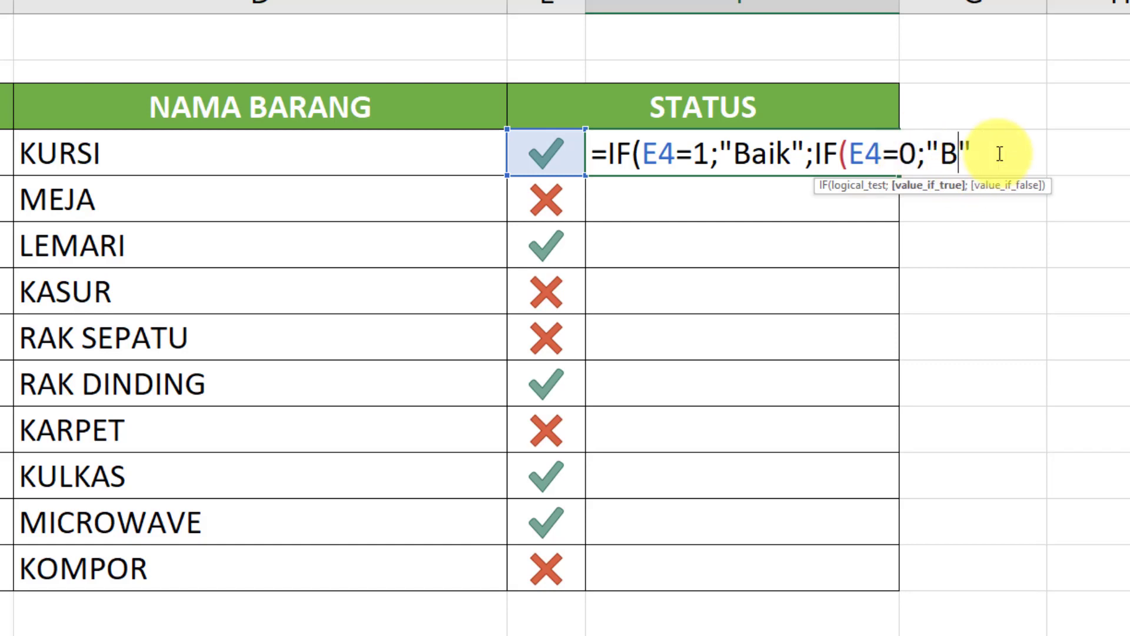
{"action": "key", "text": "BackSpace"}
{"action": "type", "text": "Ru"}
{"action": "type", "text": "sak"}
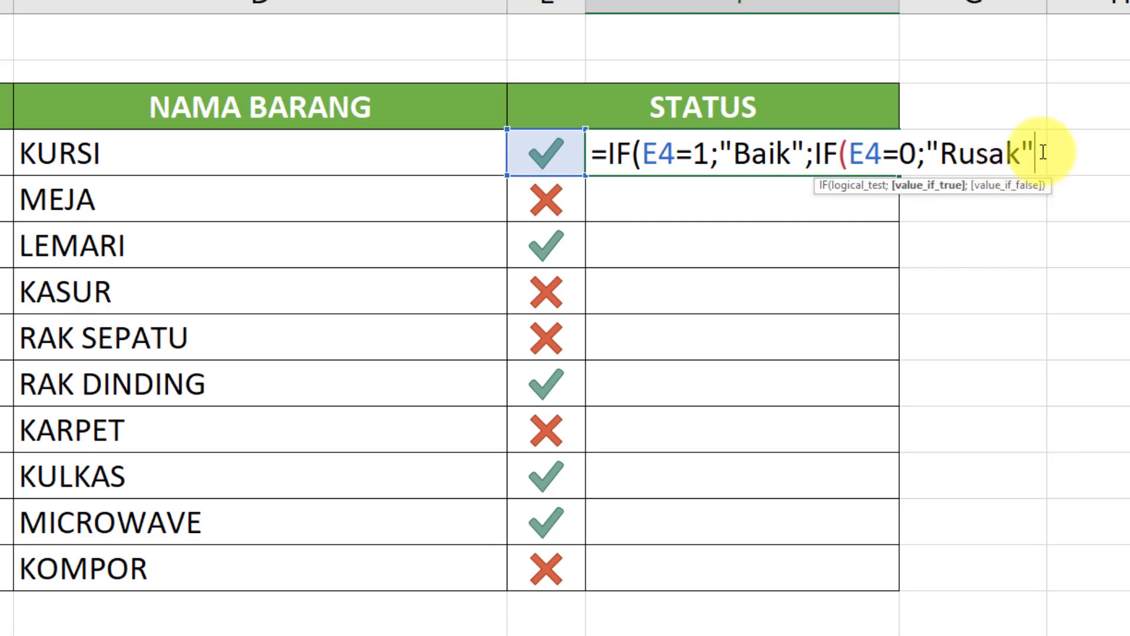
{"action": "type", "text": ";"}
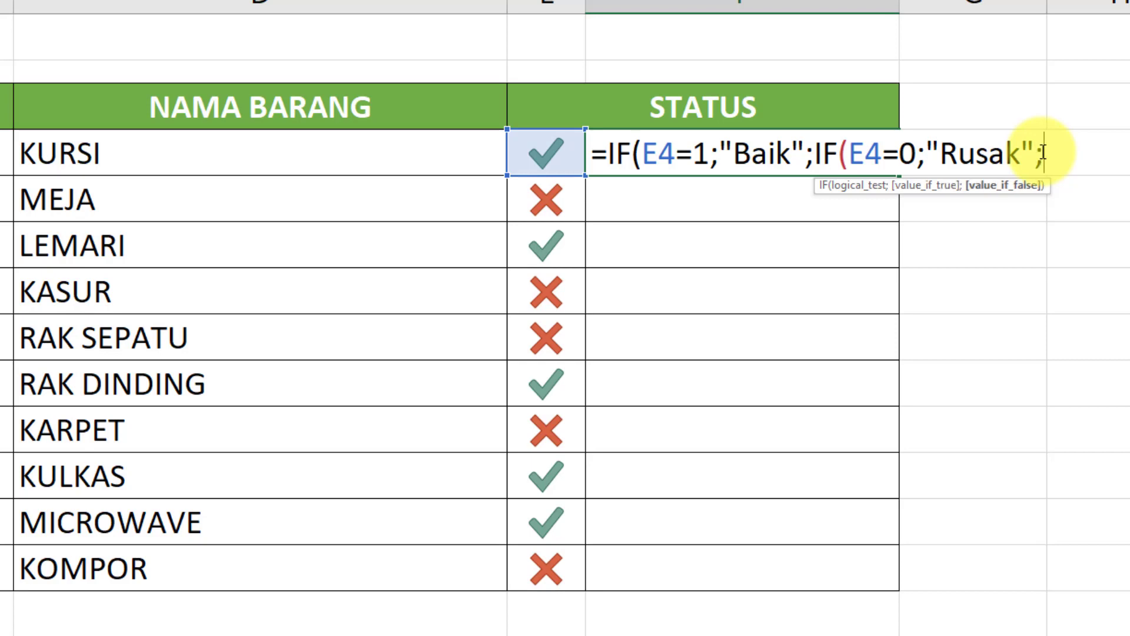
{"action": "type", "text": "\""}
{"action": "type", "text": "\""}
{"action": "type", "text": ")"}
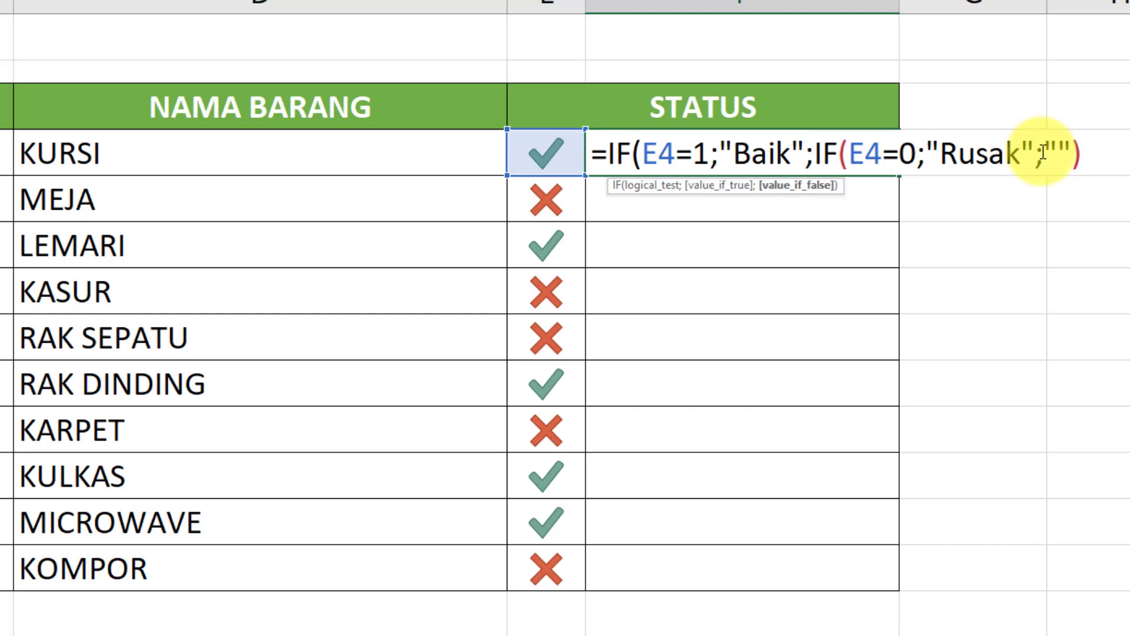
{"action": "type", "text": ")"}
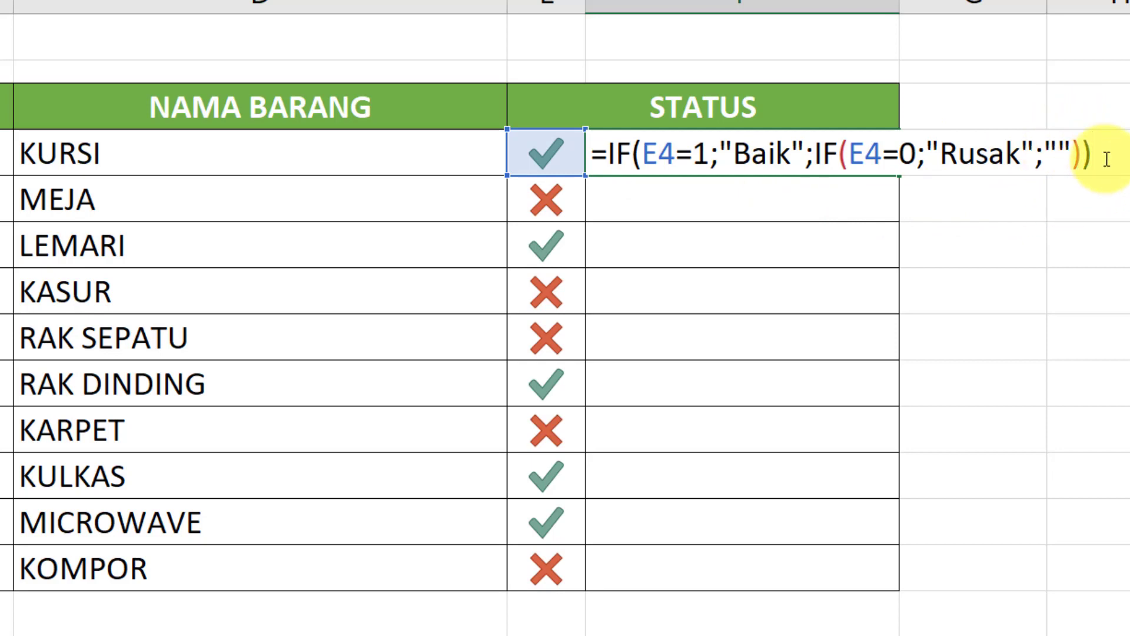
Commit the nested IF in F4 and fill it down through F13.
{"action": "key", "text": "Return"}
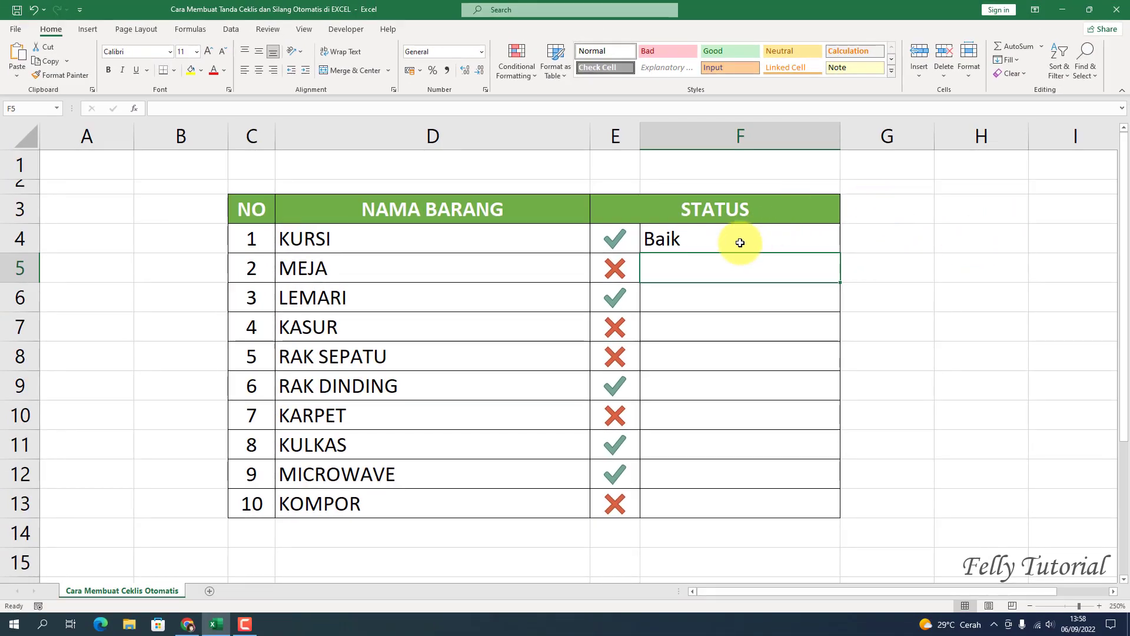
{"action": "left_click", "coordinate": [740, 242]}
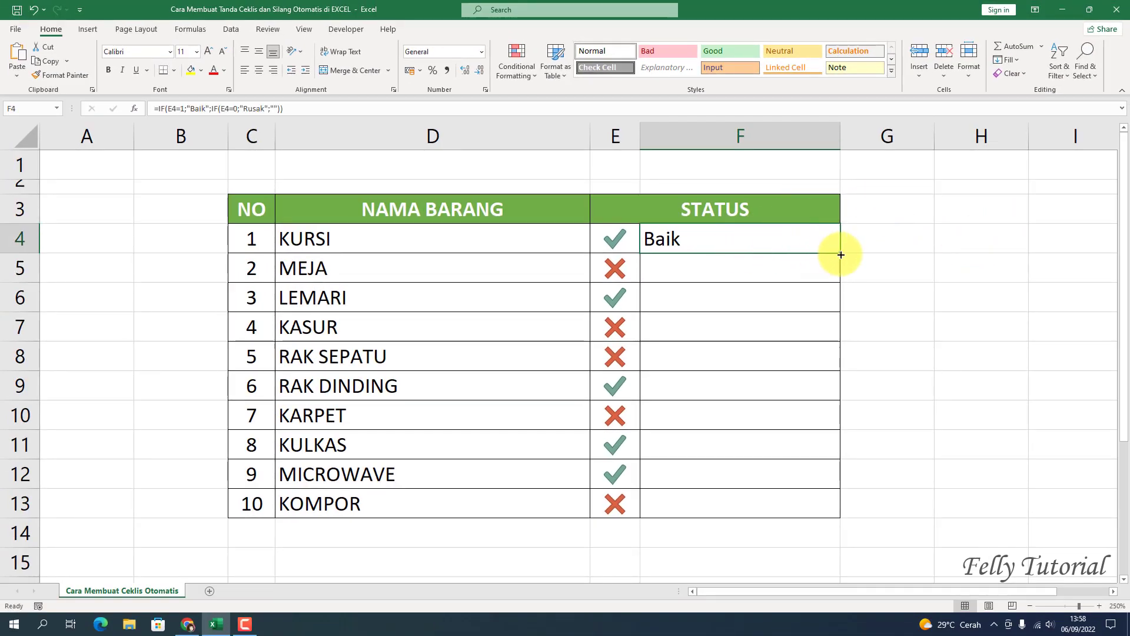
{"action": "left_click_drag", "start_coordinate": [841, 254], "coordinate": [836, 519]}
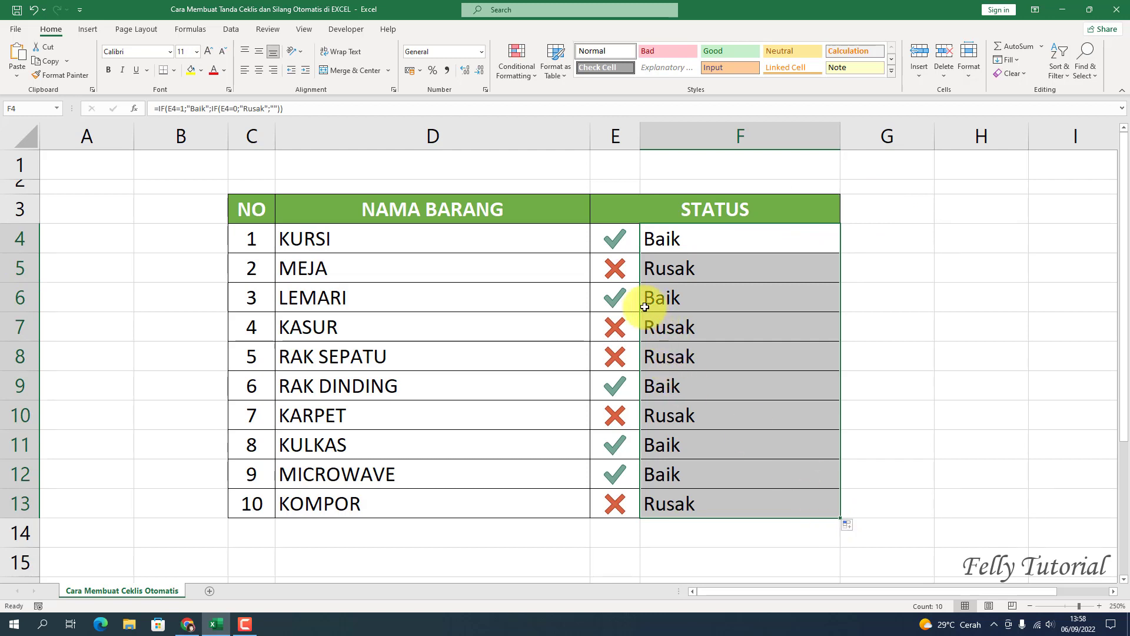
{"action": "left_click", "coordinate": [622, 276]}
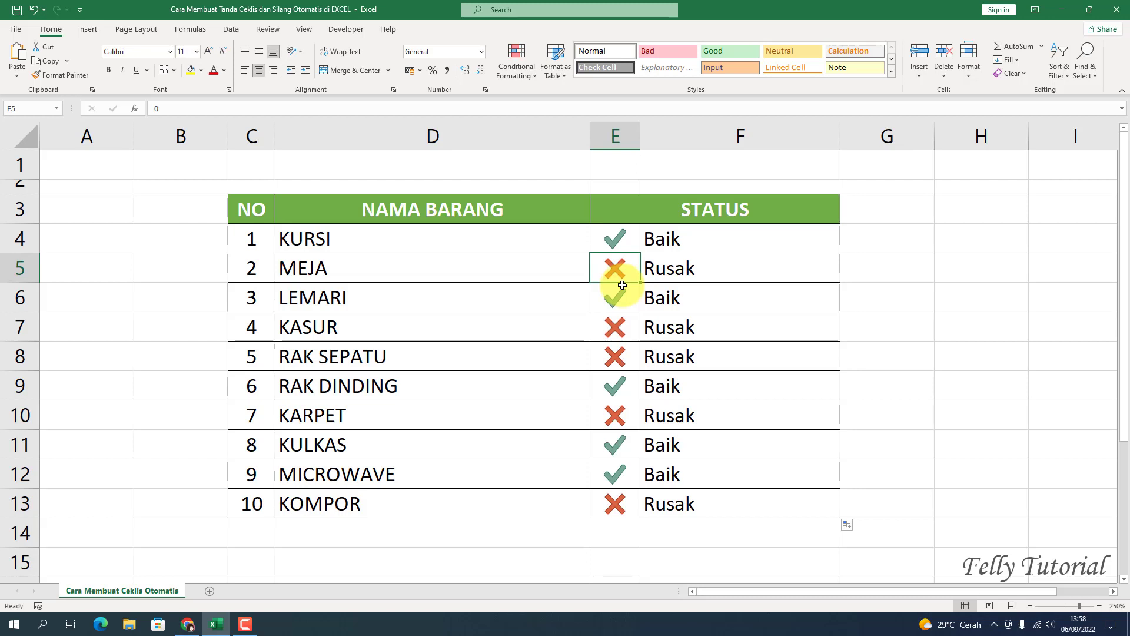
Set E7 and E8 to 1 and E11 to 0 for KASUR, RAK SEPATU and KULKAS.
{"action": "left_click", "coordinate": [620, 328]}
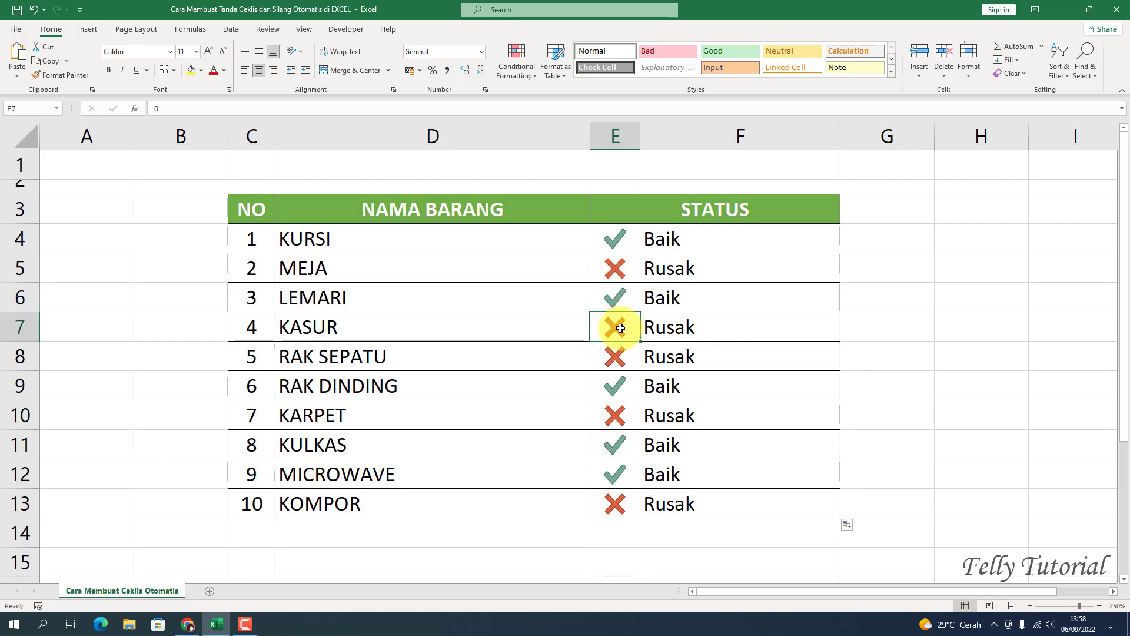
{"action": "type", "text": "1"}
{"action": "left_click", "coordinate": [757, 409]}
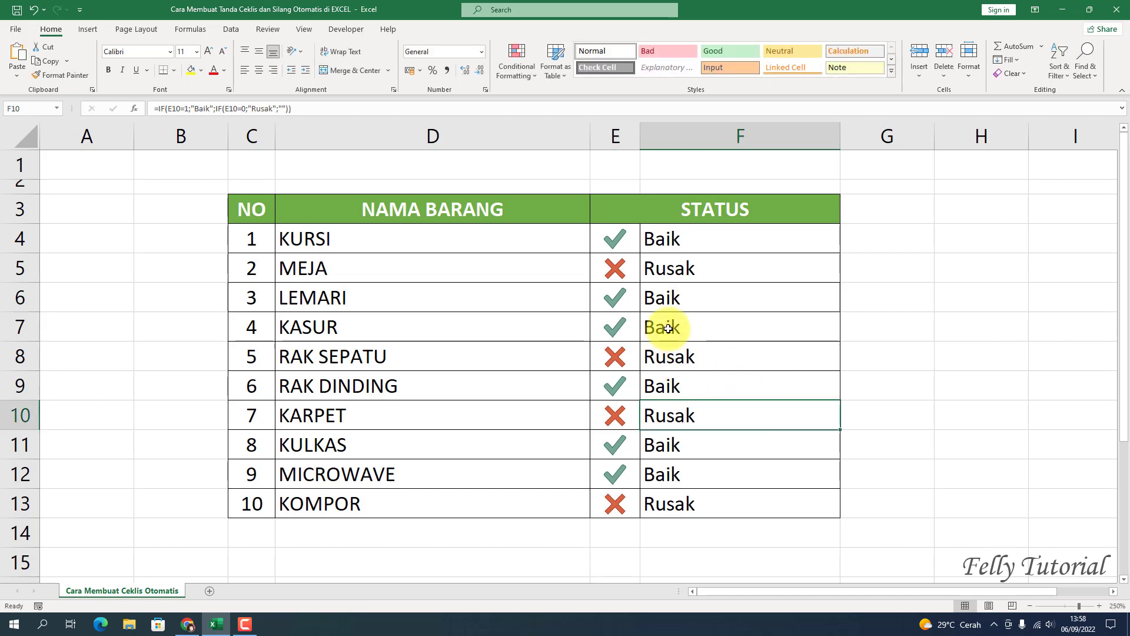
{"action": "left_click", "coordinate": [624, 356]}
{"action": "type", "text": "1"}
{"action": "left_click", "coordinate": [715, 387]}
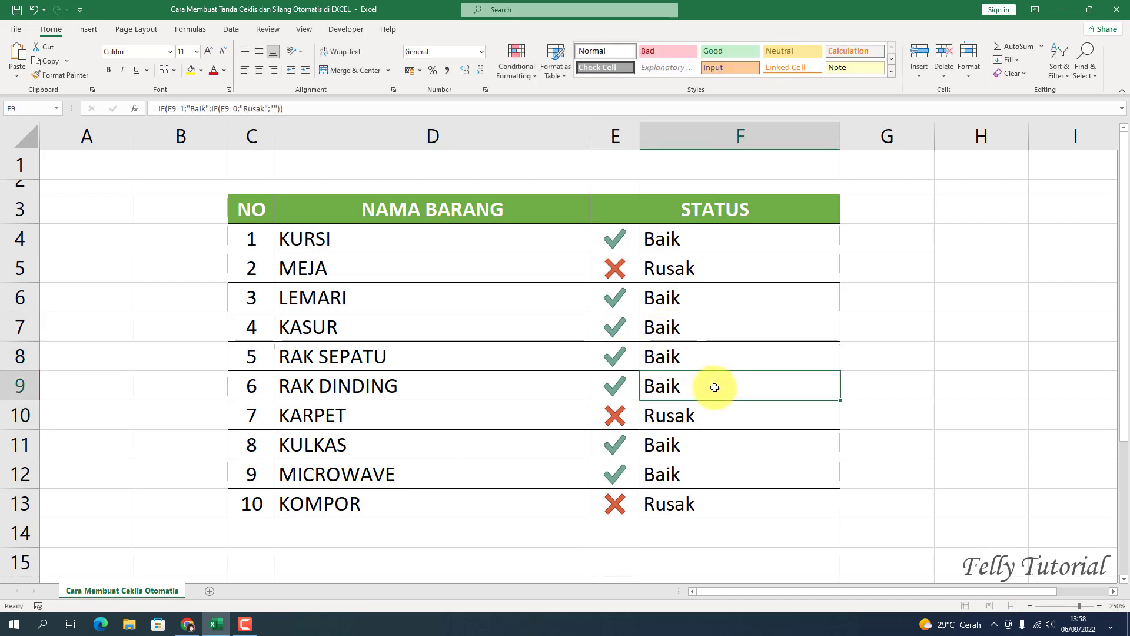
{"action": "left_click", "coordinate": [618, 442]}
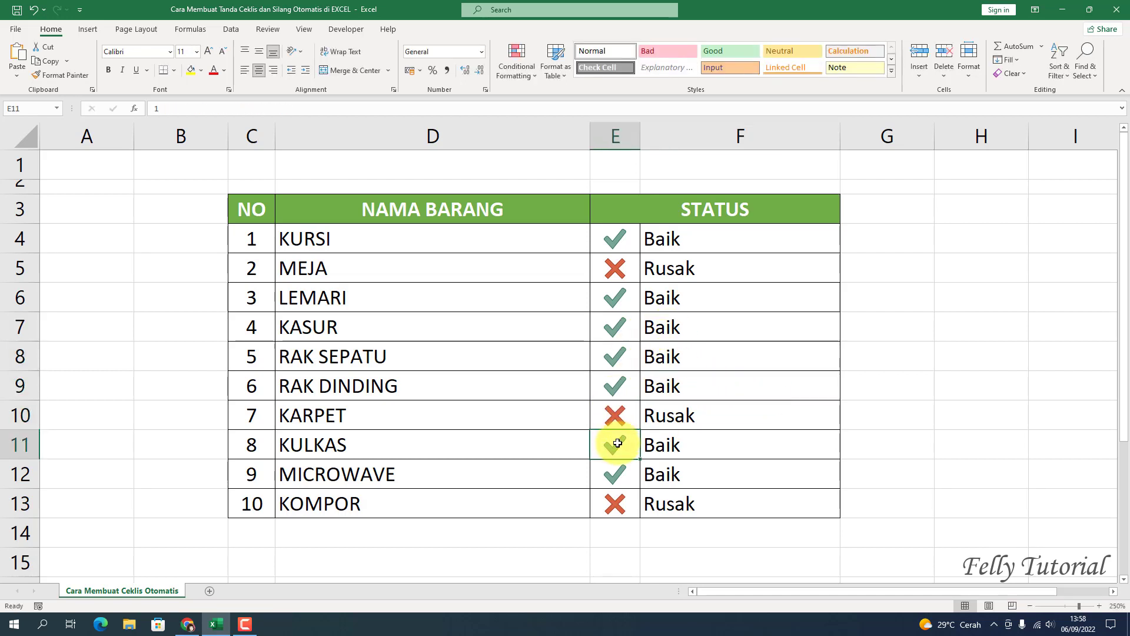
{"action": "type", "text": "0"}
{"action": "left_click", "coordinate": [732, 433]}
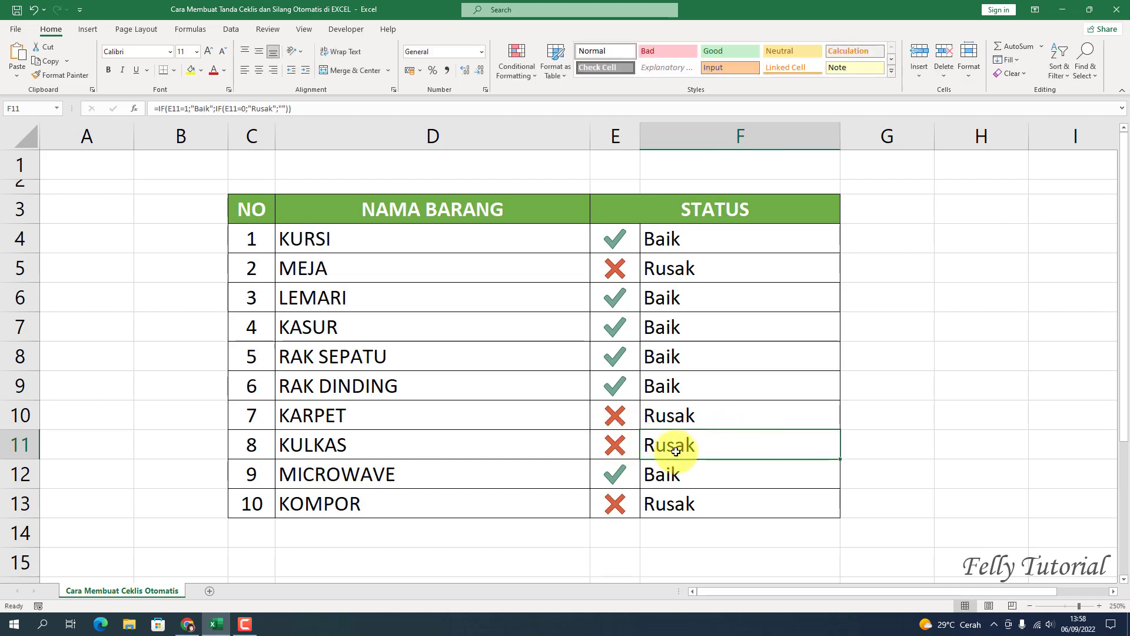